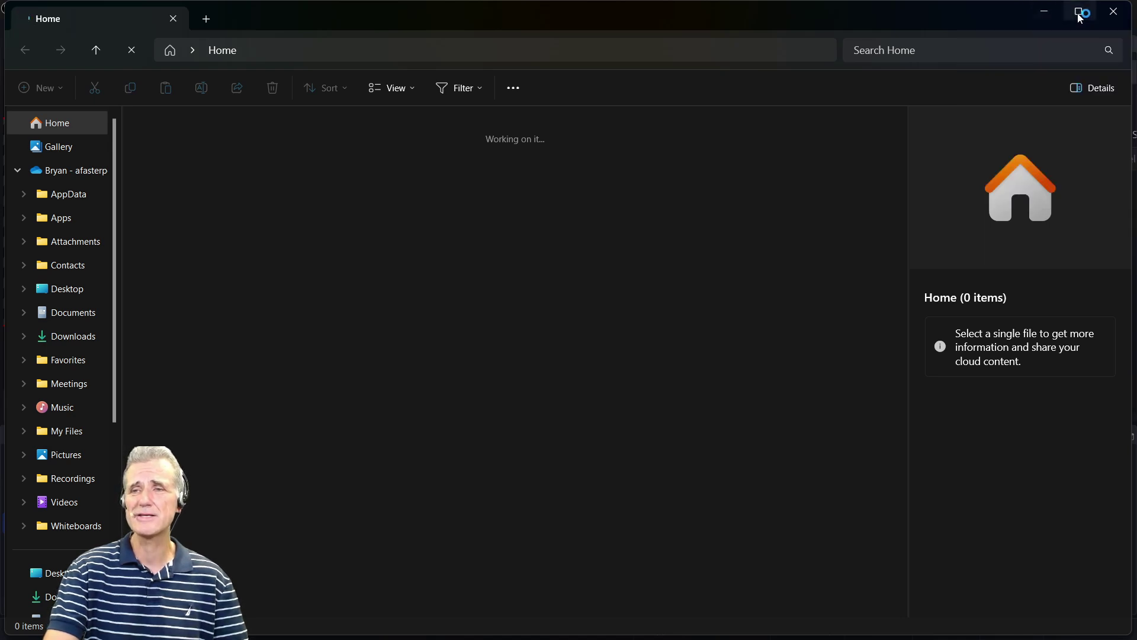
Maximize the File Explorer window open at Home
mouse_move(1078, 15)
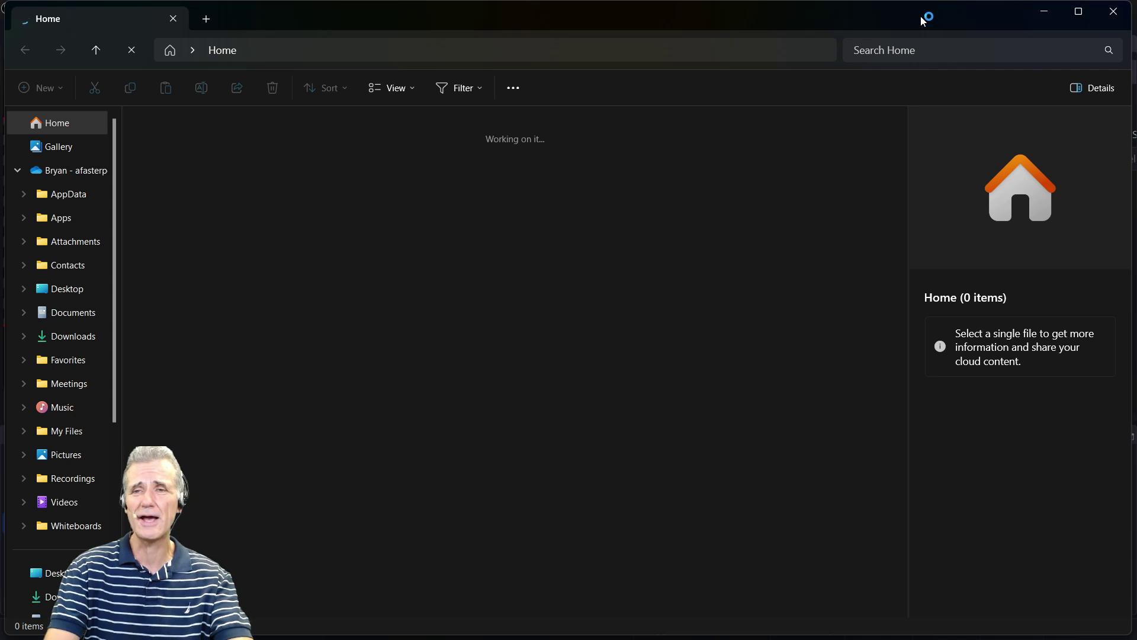
left_click_drag(922, 21, 873, 35)
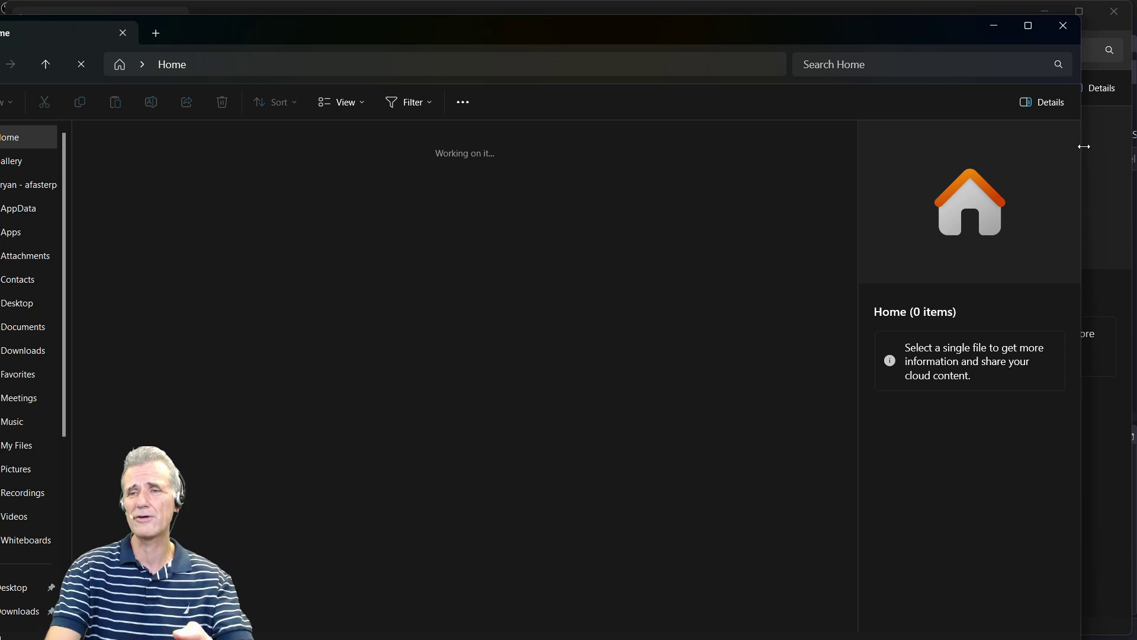
left_click_drag(1085, 146, 543, 154)
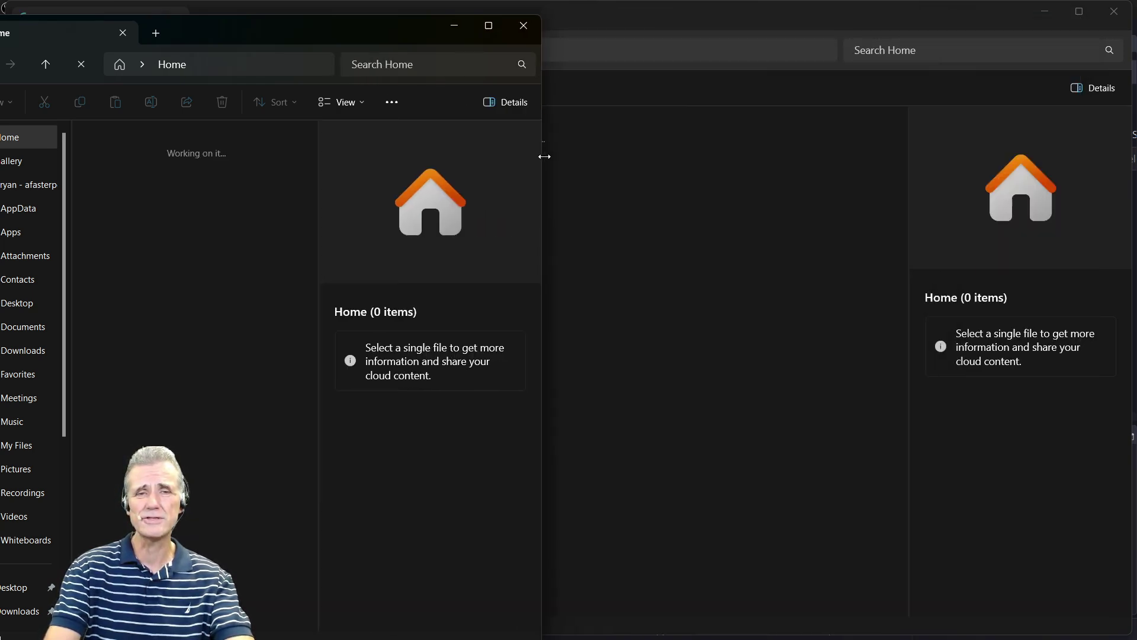
key("alt+F4")
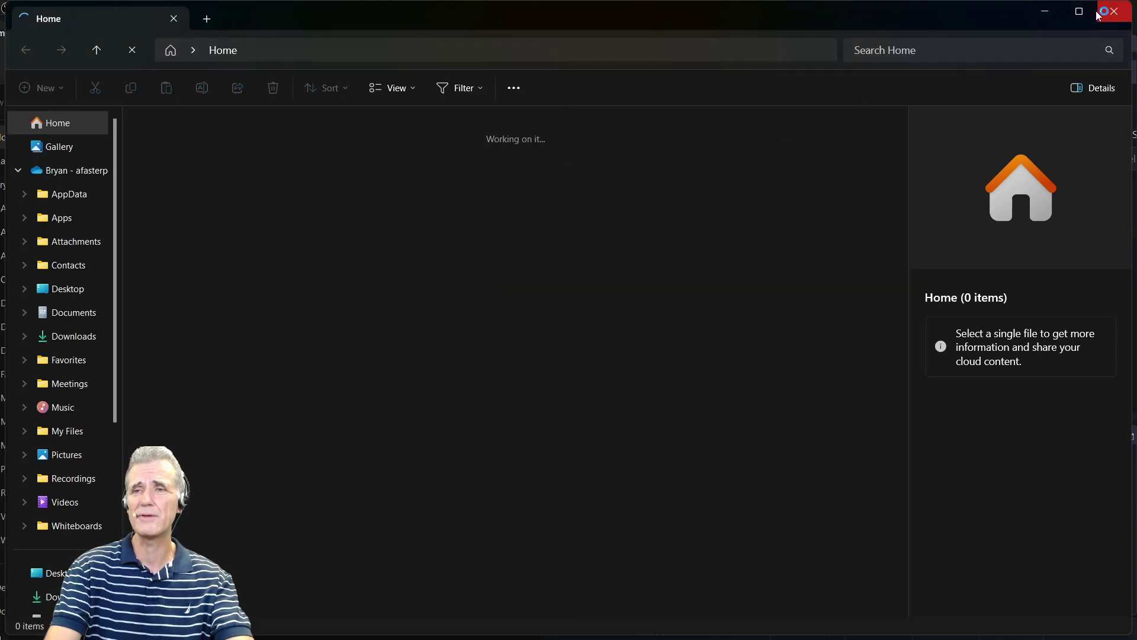
mouse_move(1082, 19)
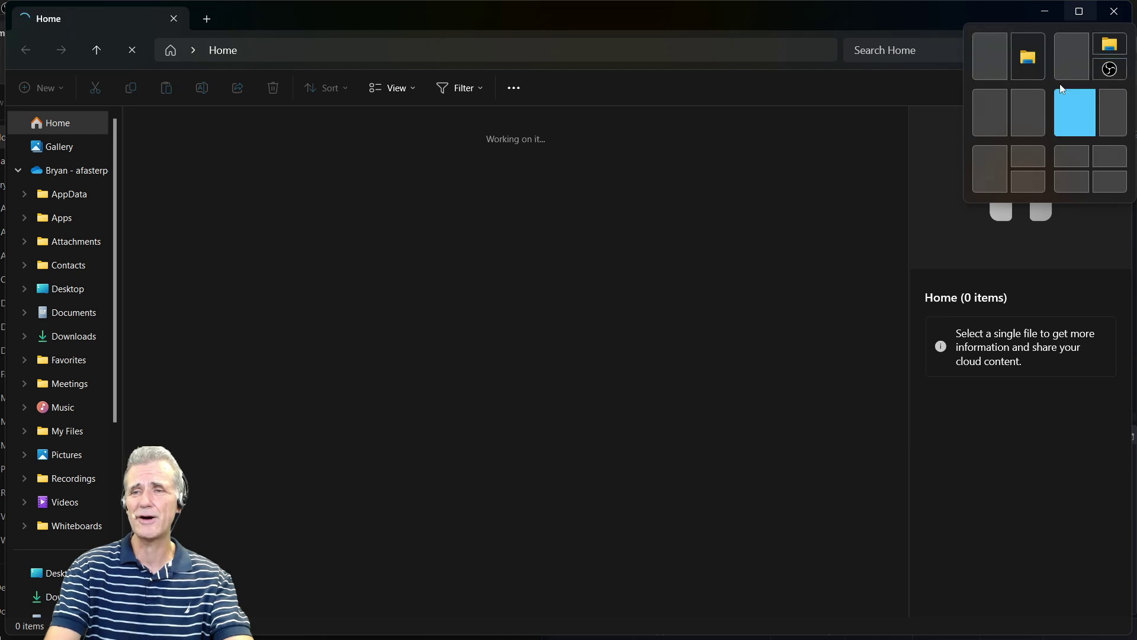
Place two Home windows side by side using the two-column Snap Layout
left_click(1031, 60)
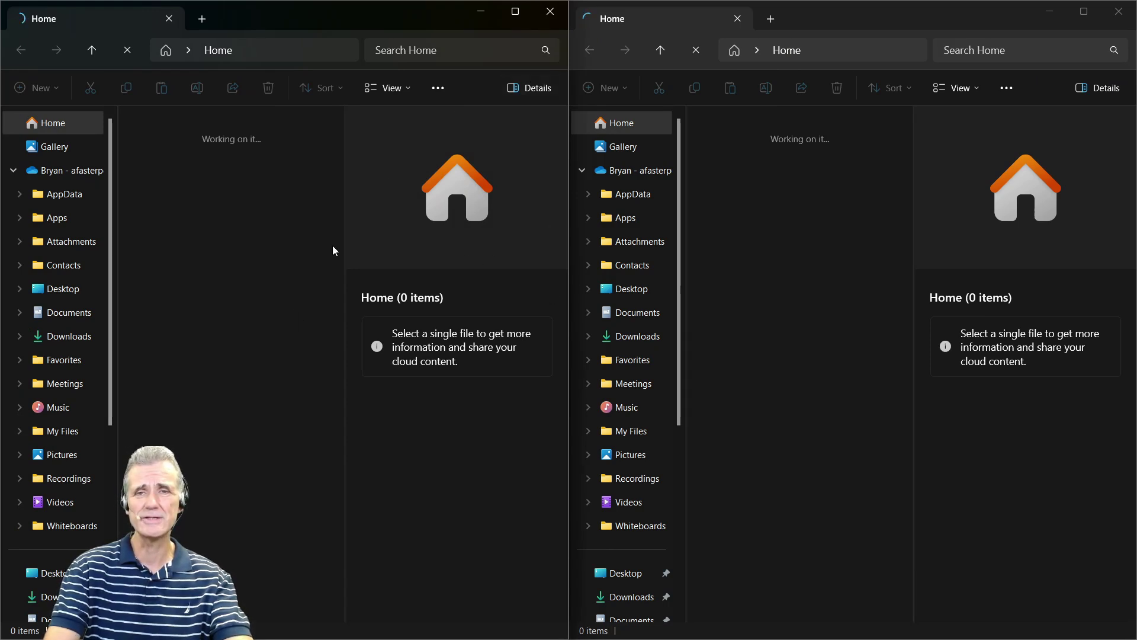
left_click(813, 271)
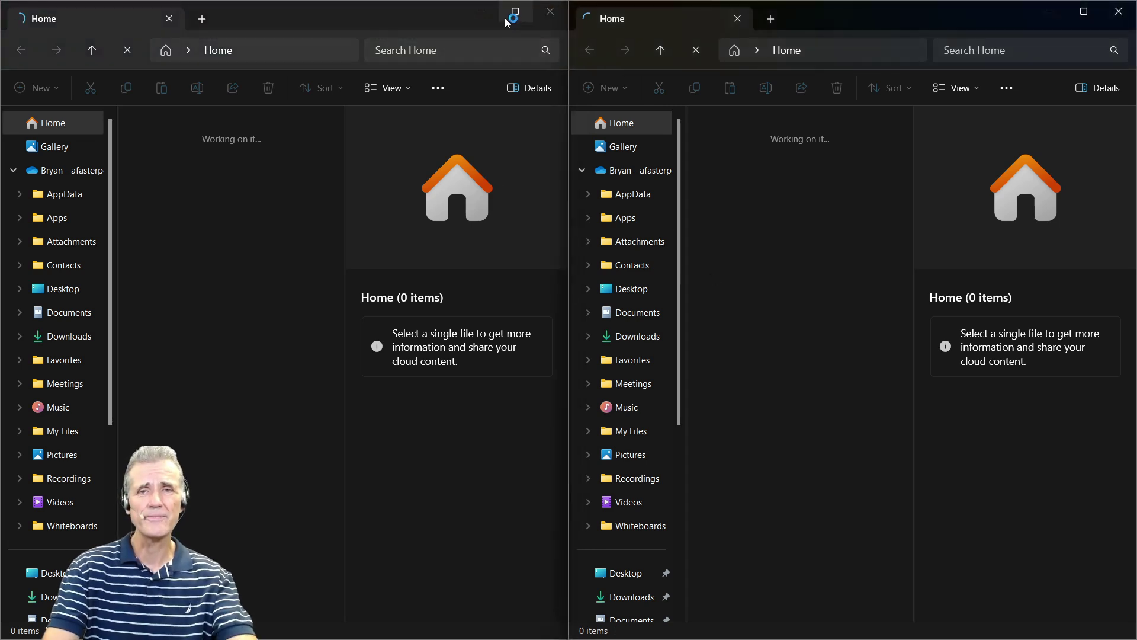
mouse_move(508, 22)
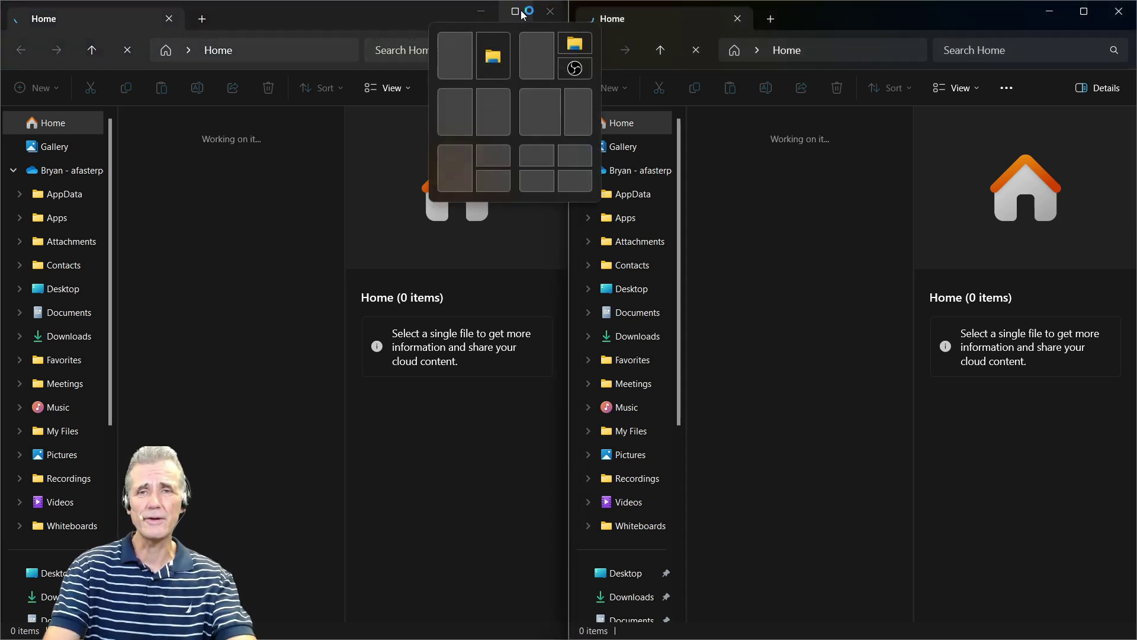
left_click(458, 56)
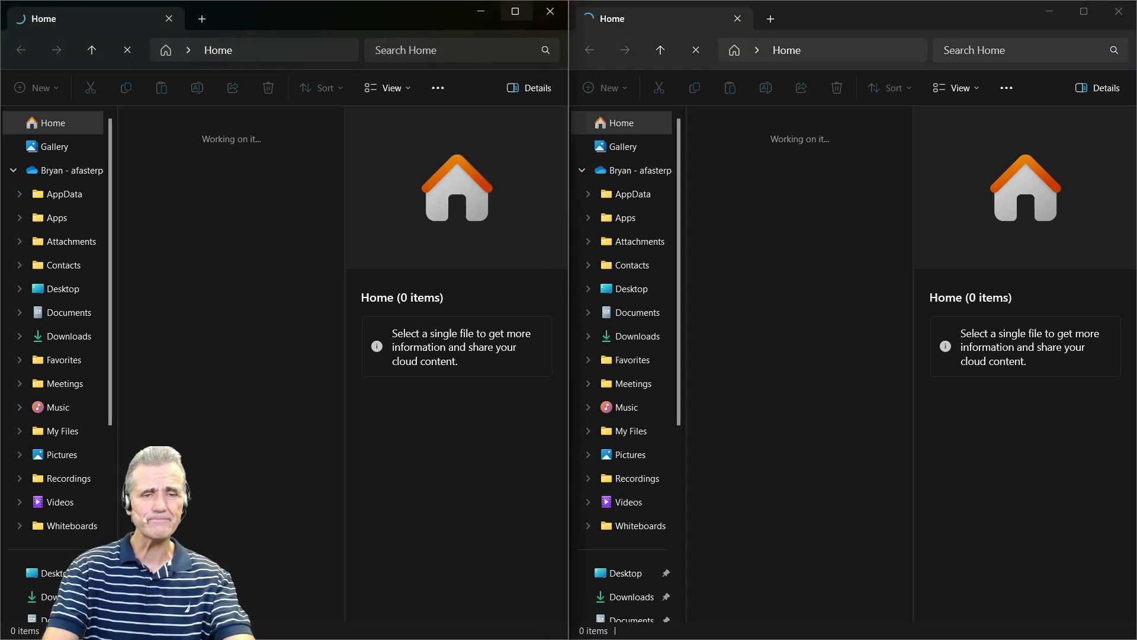
Show This PC in both windows and open Local Disk (C:) in the left one
scroll(56, 356, "down", 4)
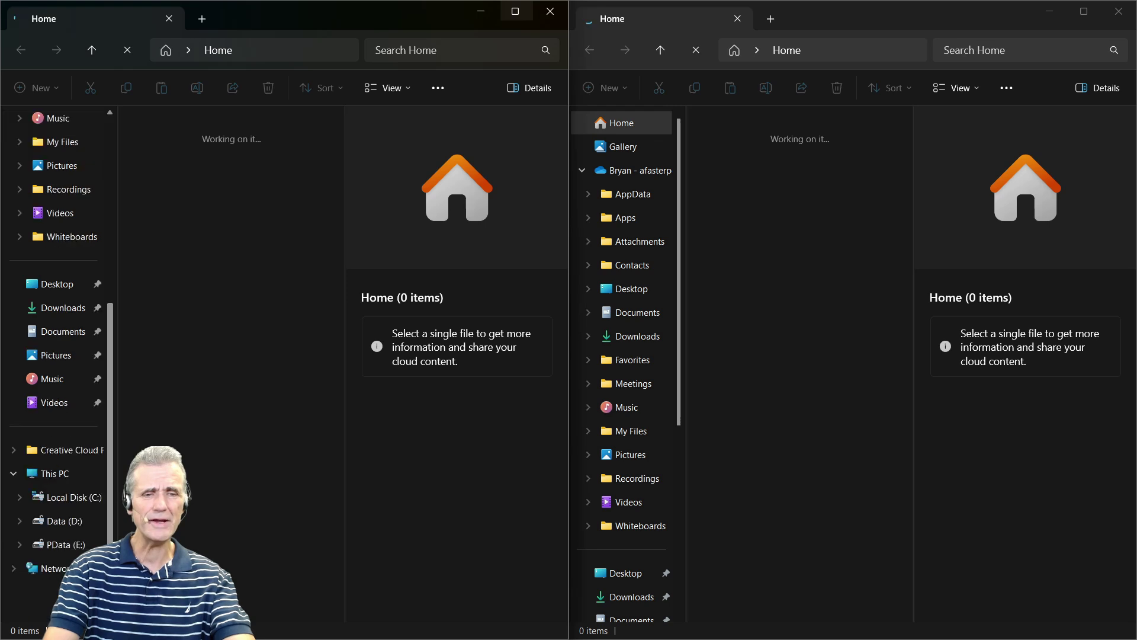
left_click(55, 474)
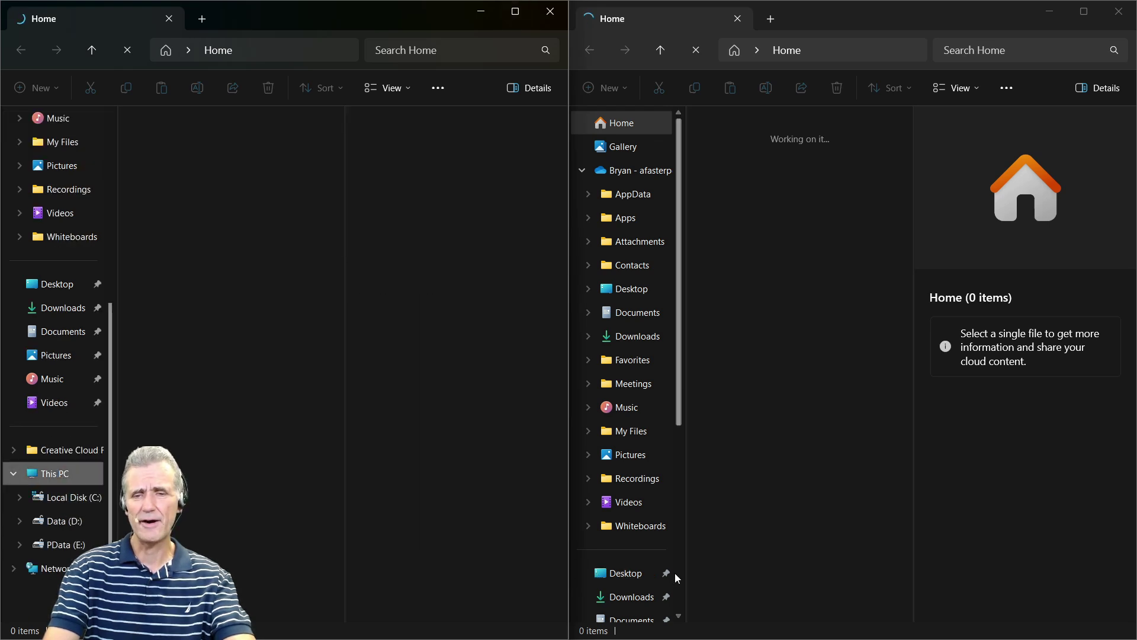
scroll(683, 567, "down", 5)
left_click(637, 473)
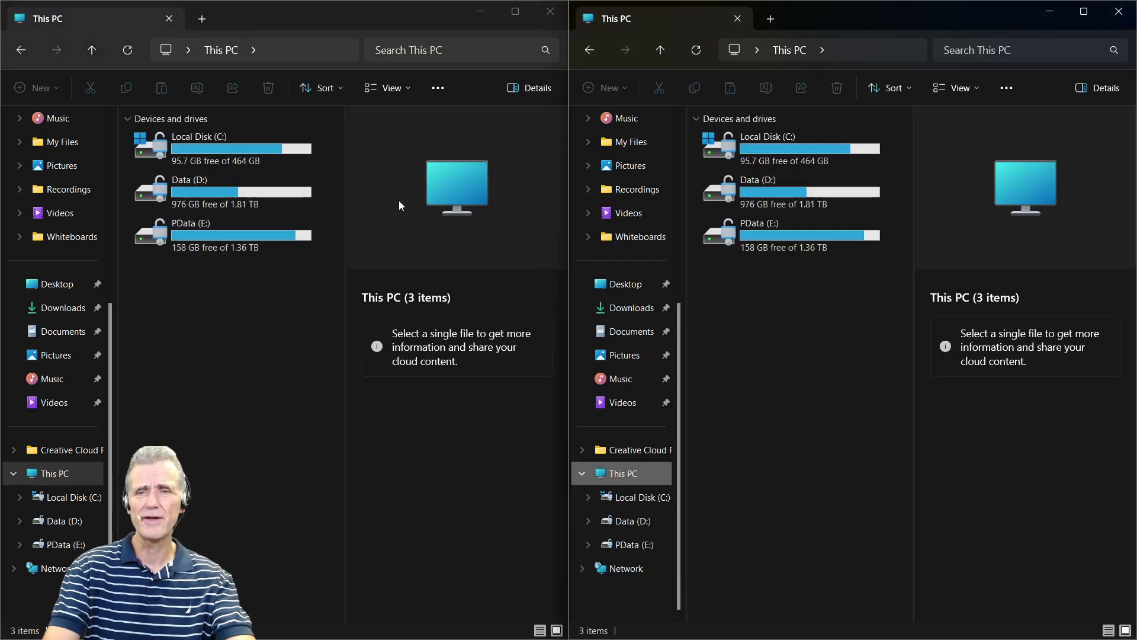
left_click(180, 153)
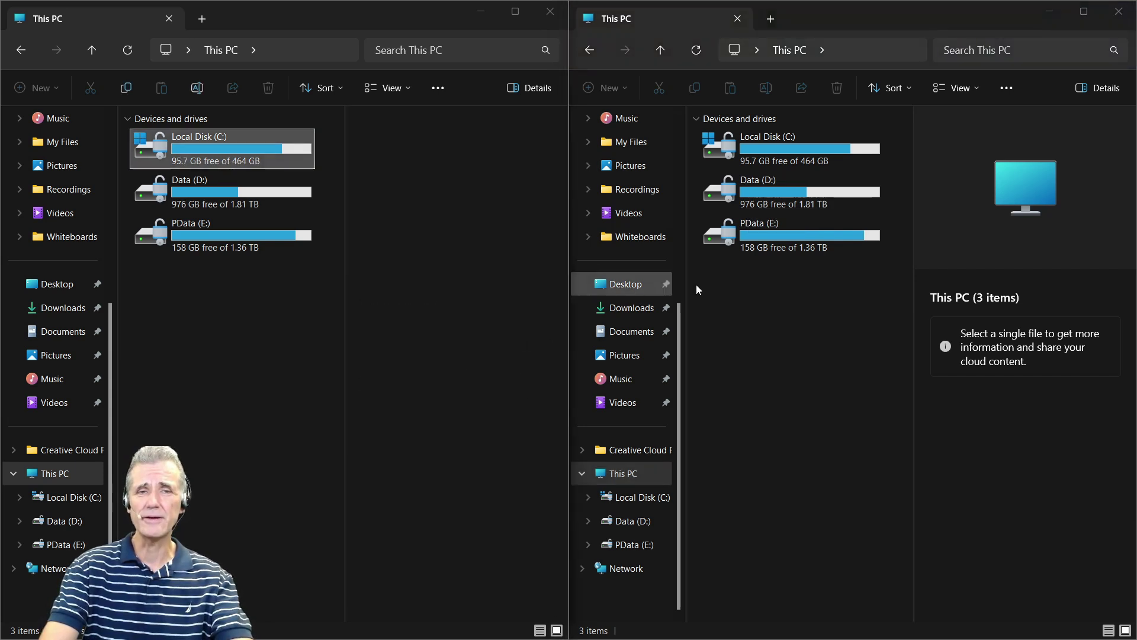
key("F5")
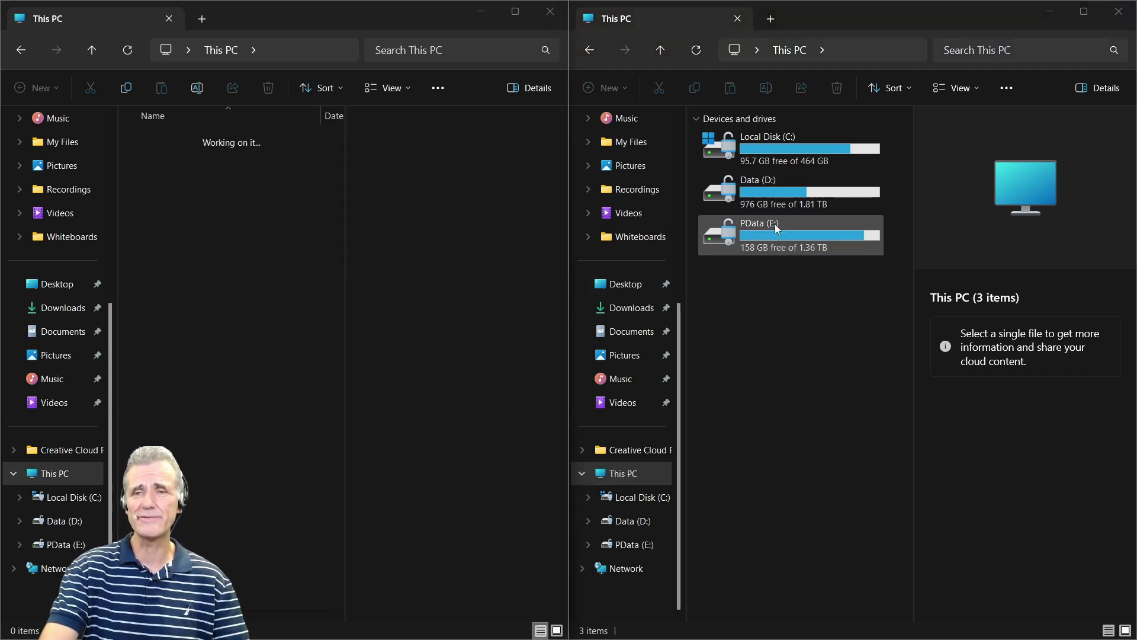
Open Data (D:) on the right and C:\Users\BryanHL on the left
left_click(723, 204)
key("Return")
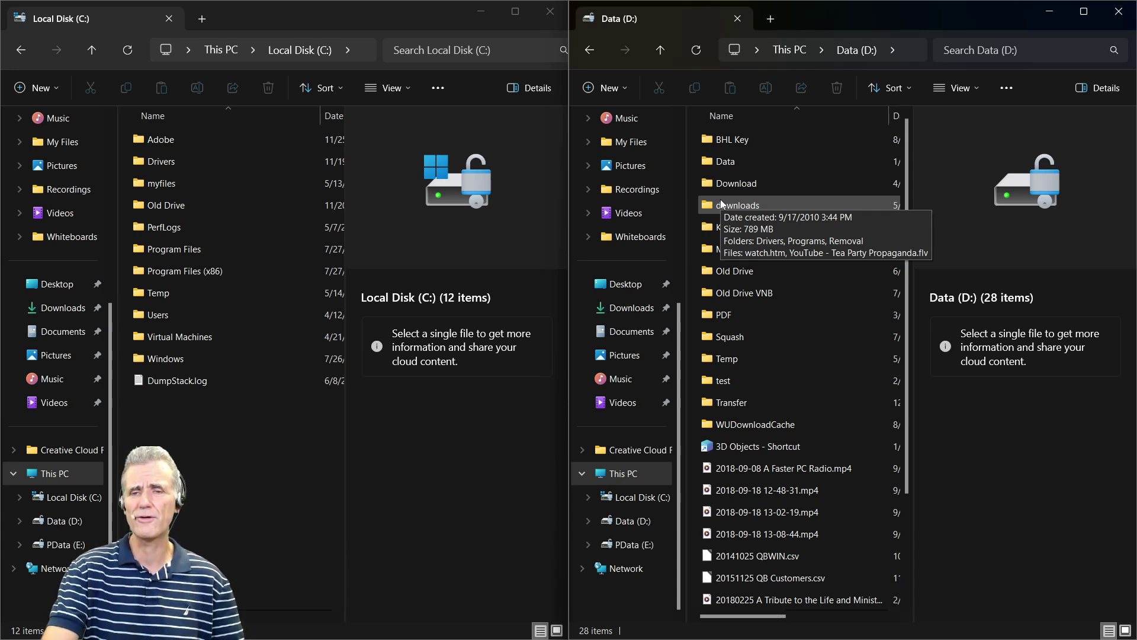
double_click(200, 317)
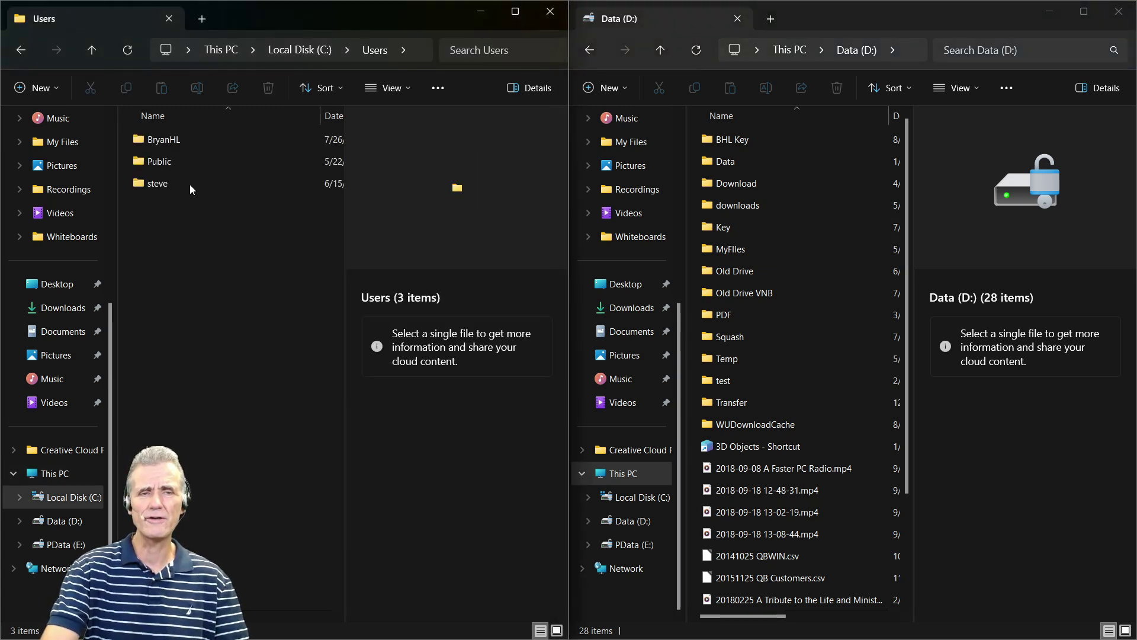
double_click(186, 141)
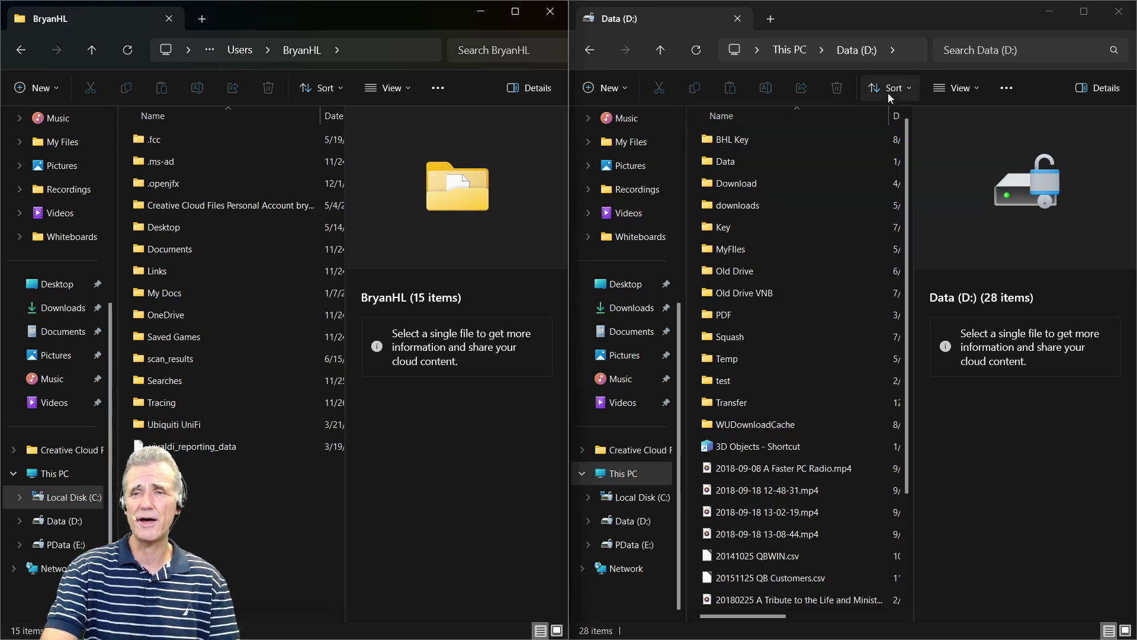
Create a new folder on Data (D:), decline merging with Old Drive, and open it
left_click(610, 90)
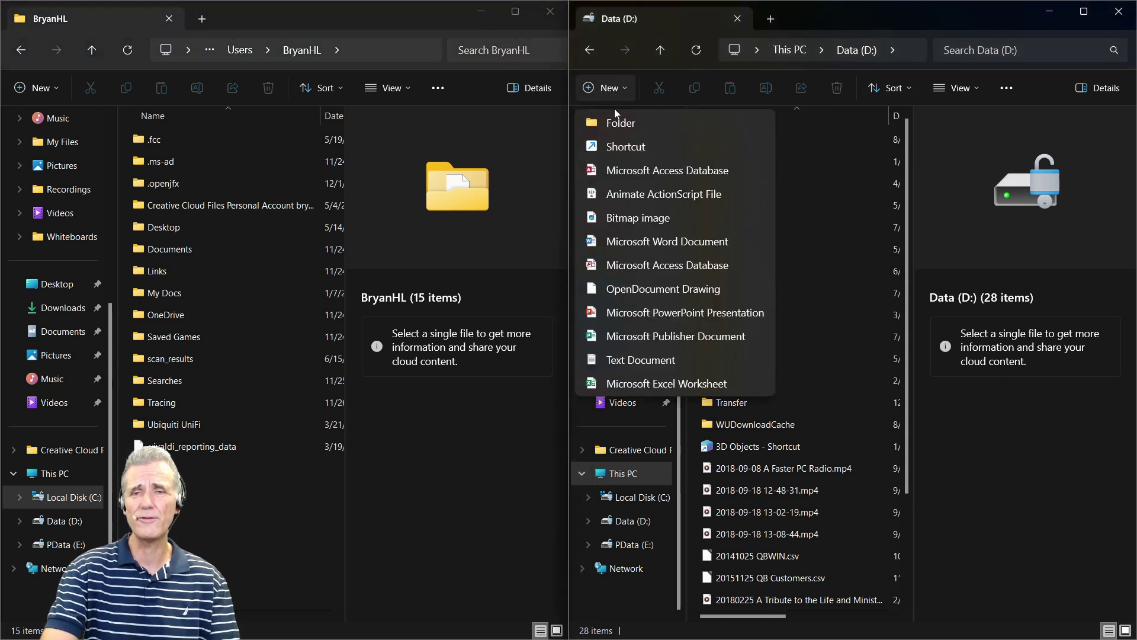
left_click(622, 126)
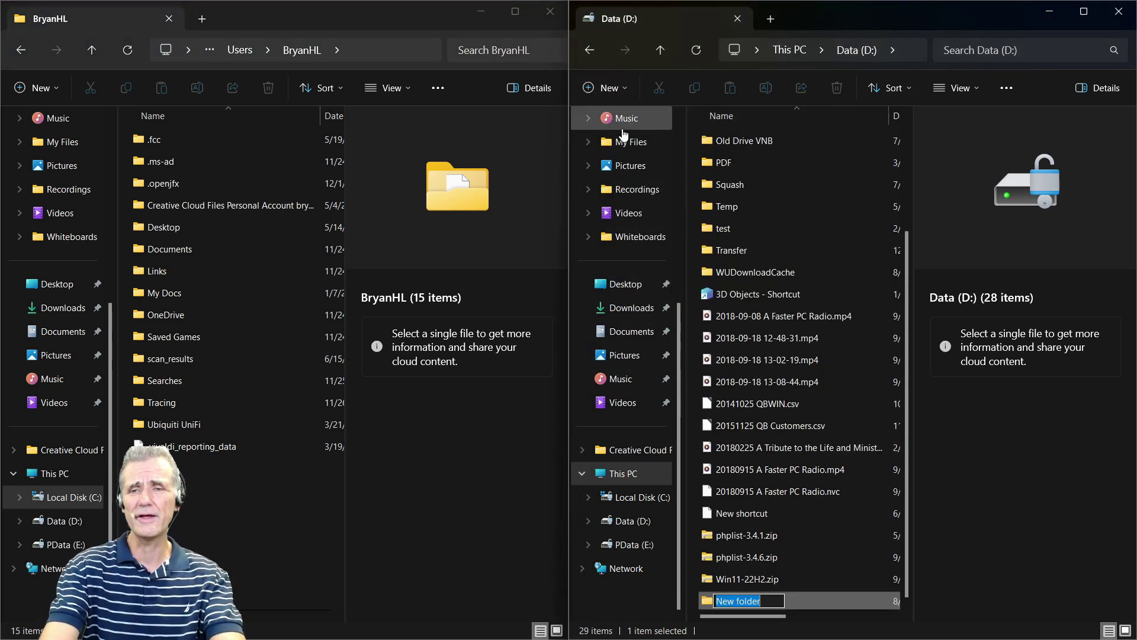
type("Old ")
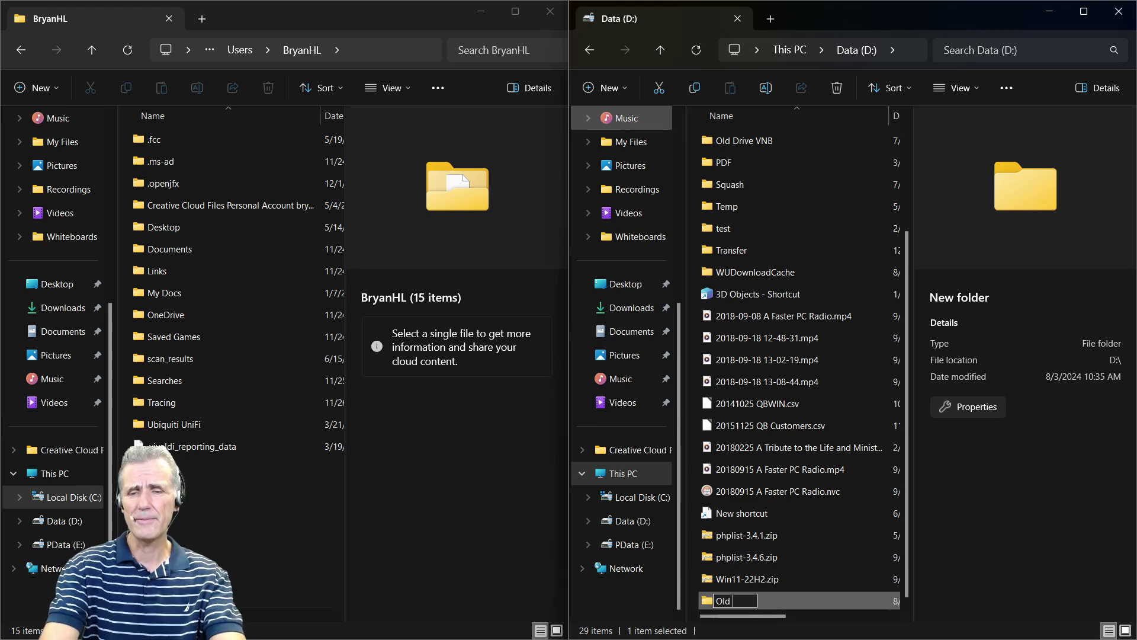
type("Drive")
key("Return")
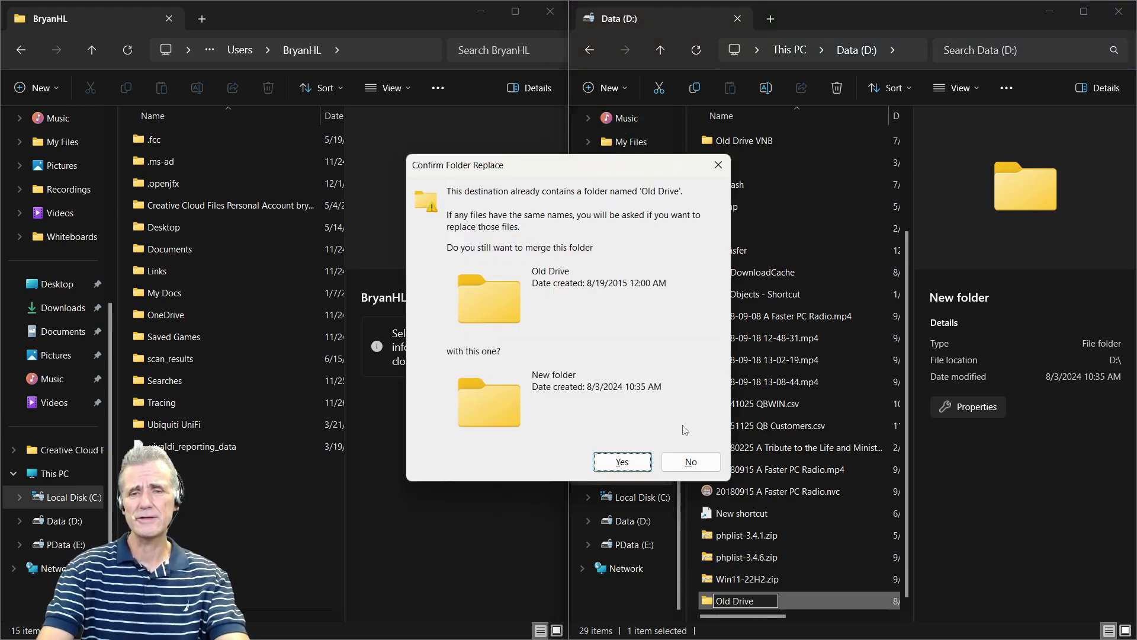
left_click(691, 463)
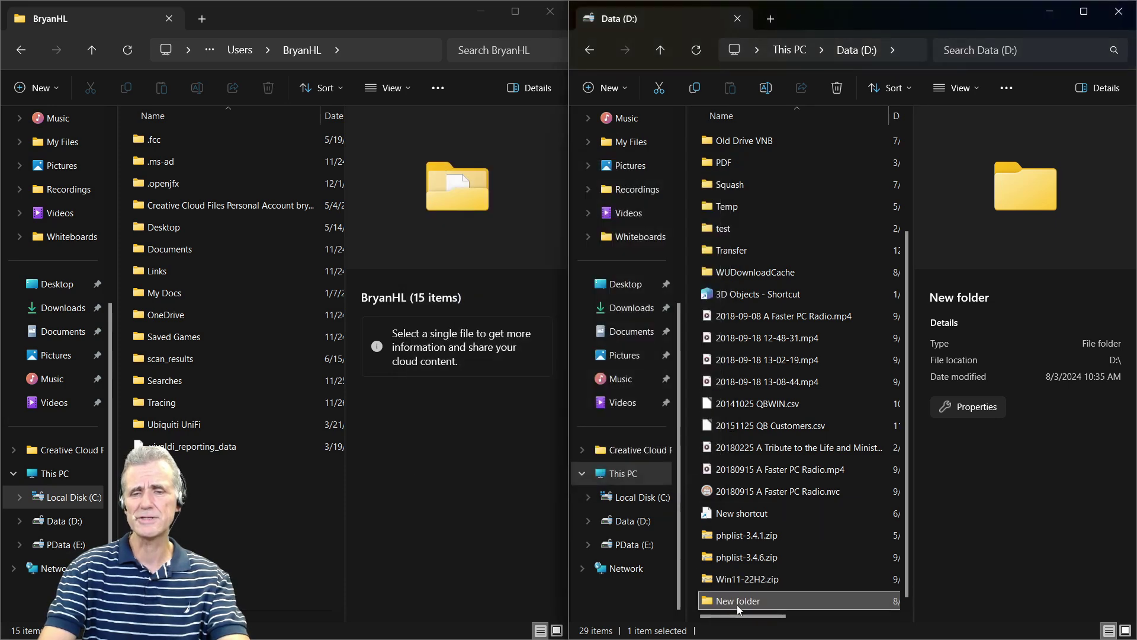
double_click(737, 605)
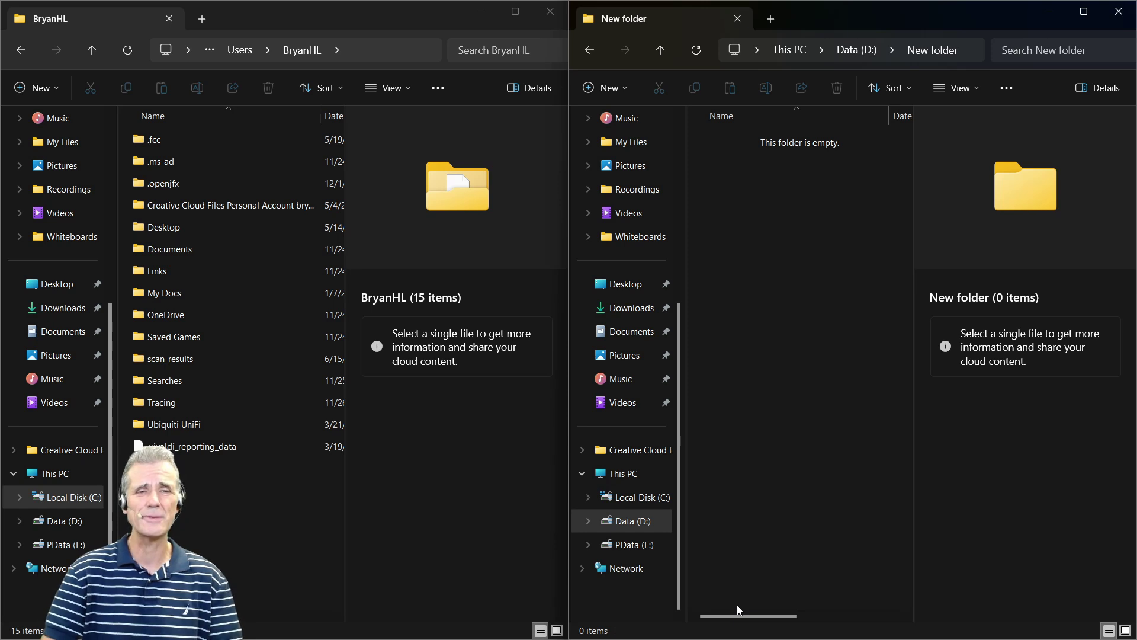
Copy the My Docs folder from C:\Users\BryanHL into D:\New folder
left_click(181, 294)
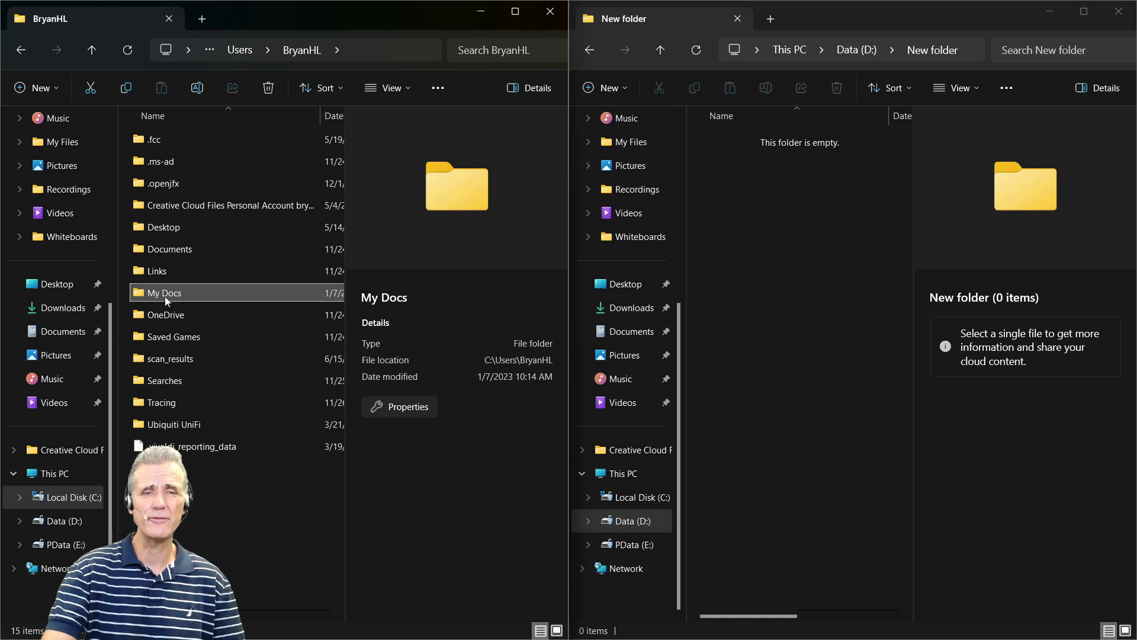
left_click_drag(165, 296, 795, 264)
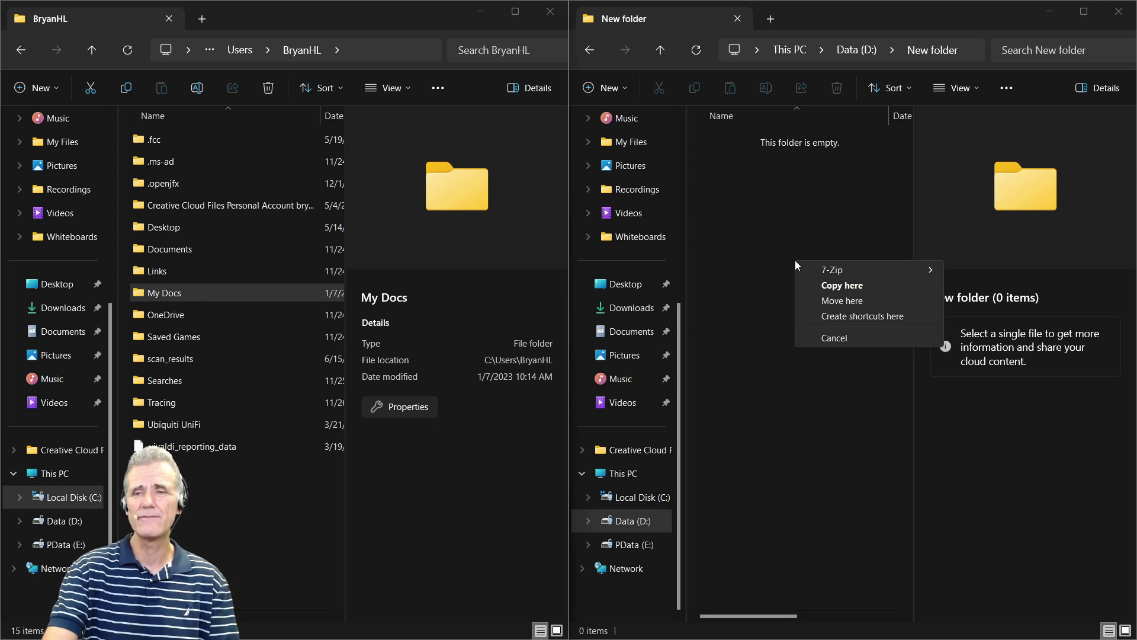
left_click(831, 287)
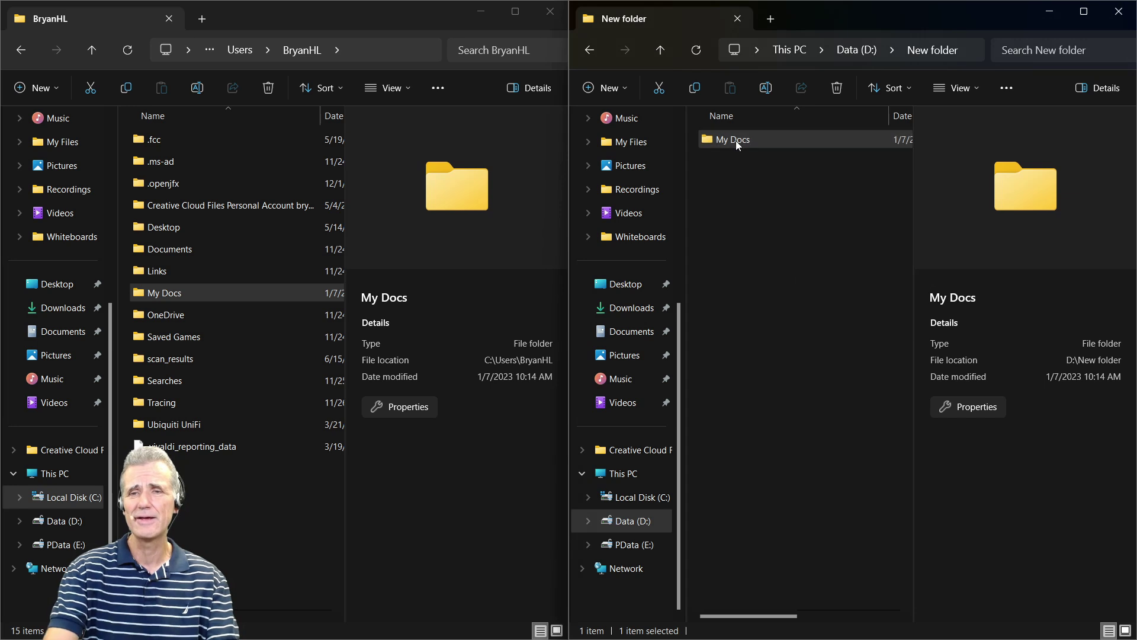
right_click(735, 141)
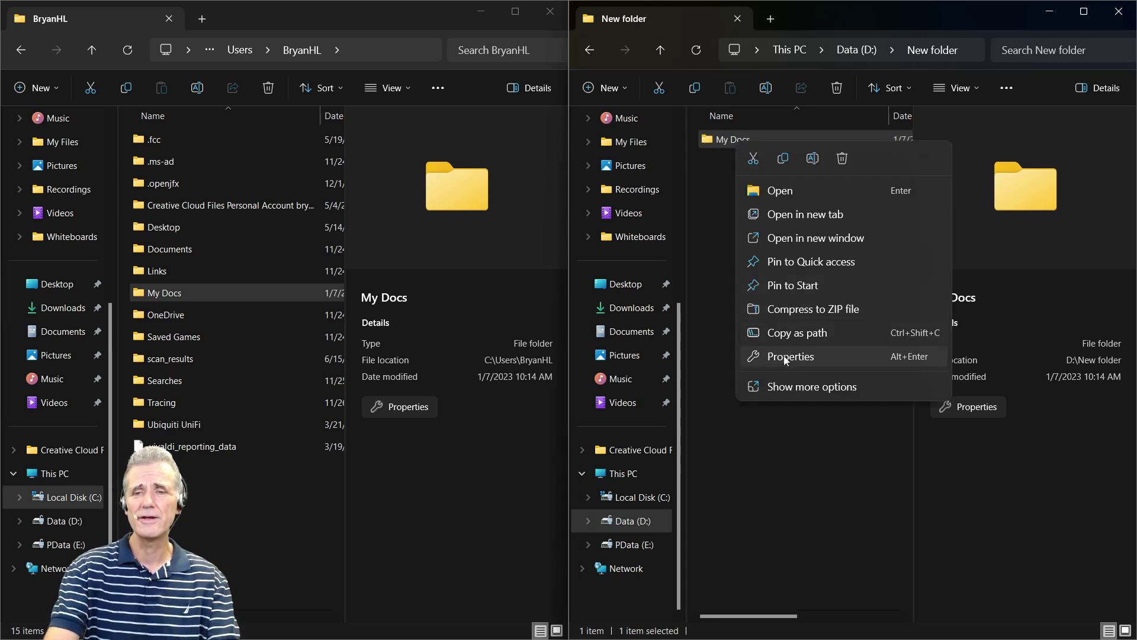
View the original My Docs folder's properties to compare with the copy, then close them
key("Escape")
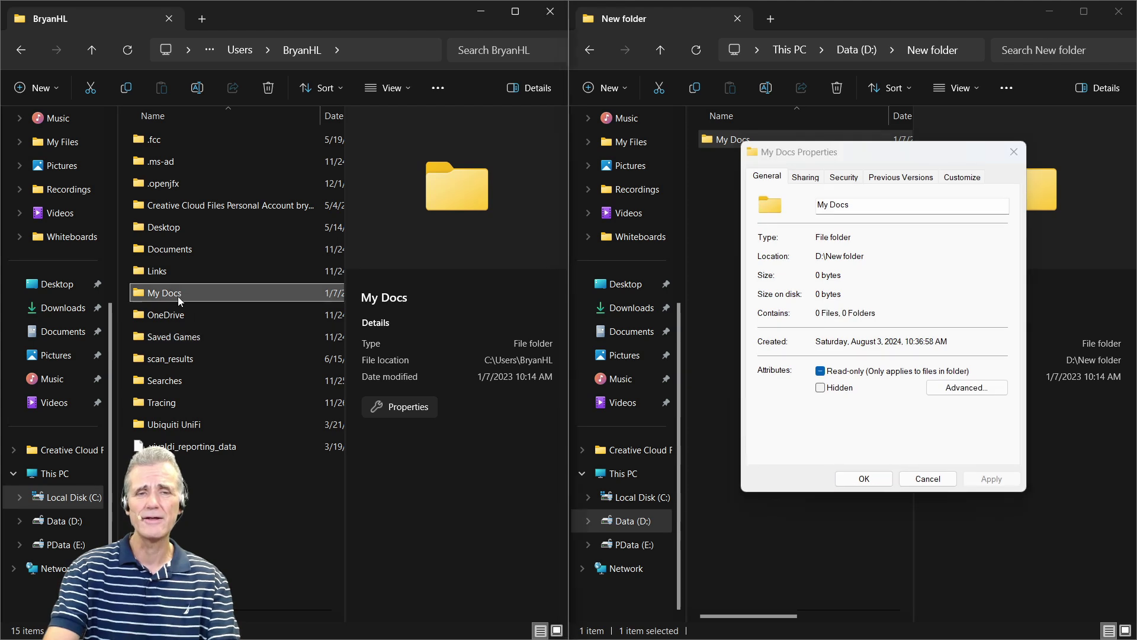
left_click(178, 296)
right_click(178, 296)
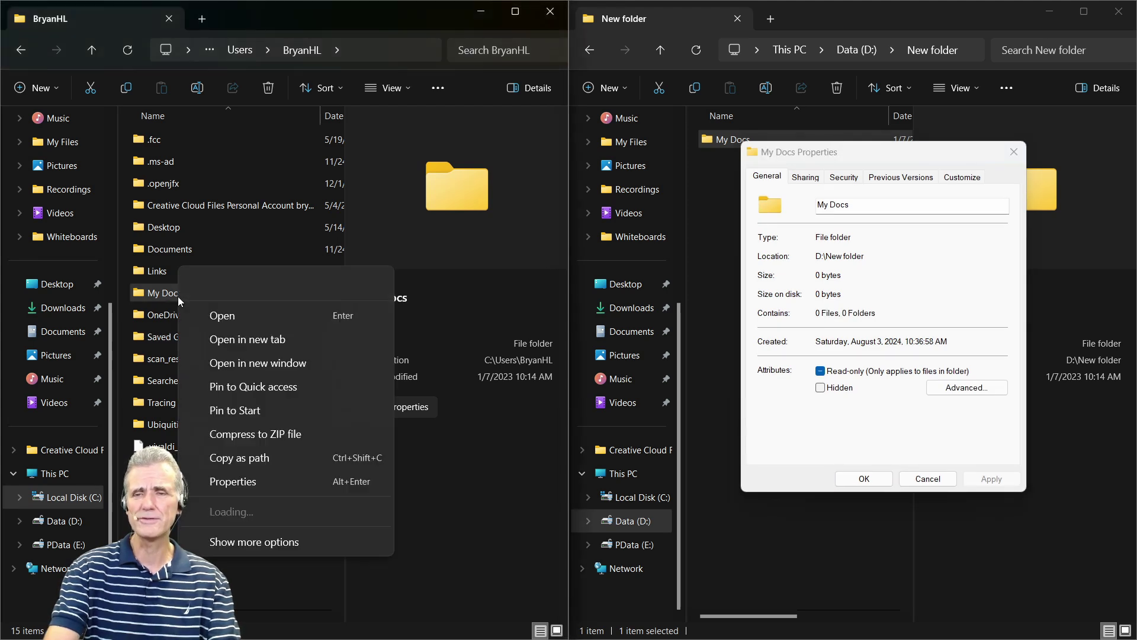
left_click(240, 481)
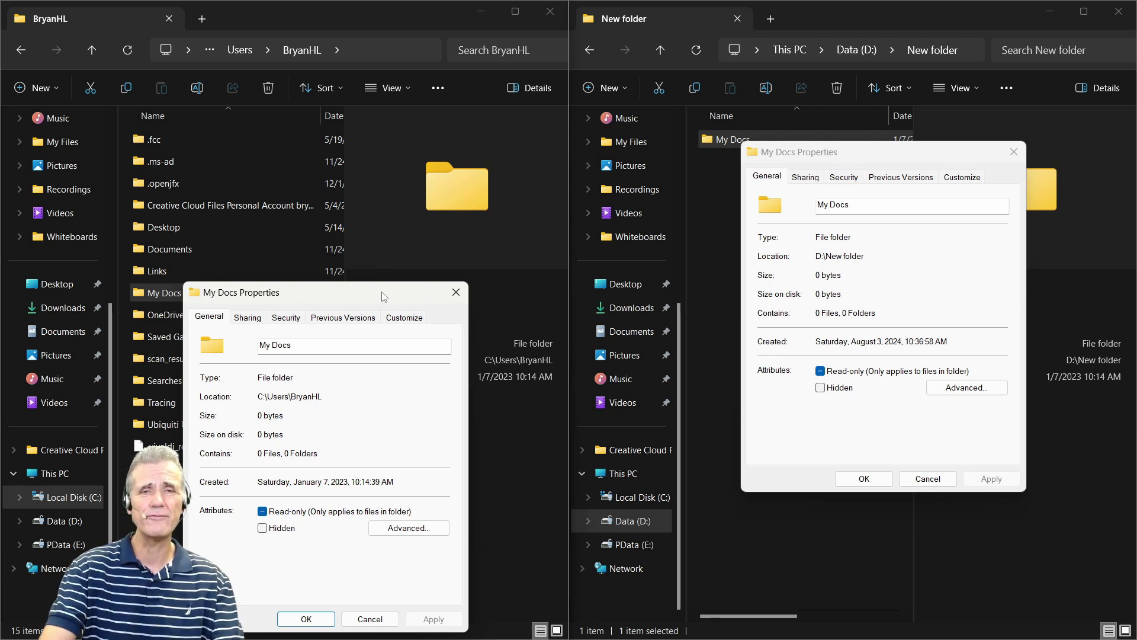
left_click(456, 295)
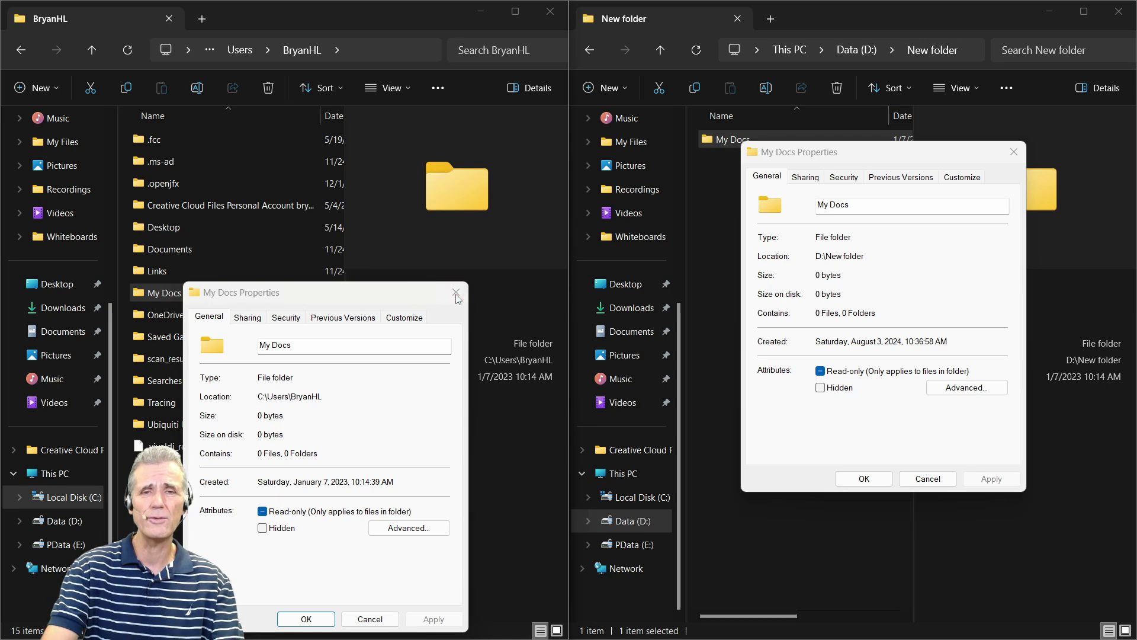
left_click(369, 51)
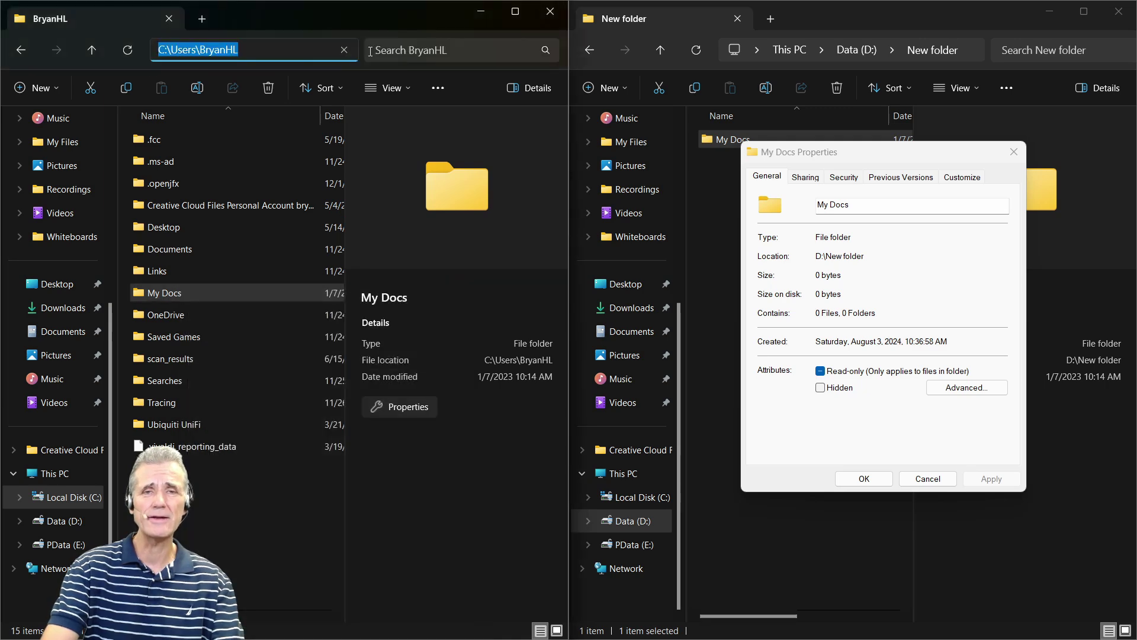
Go to C:\Users\BryanHL\appdata in the left window and select the Local folder
left_click(296, 53)
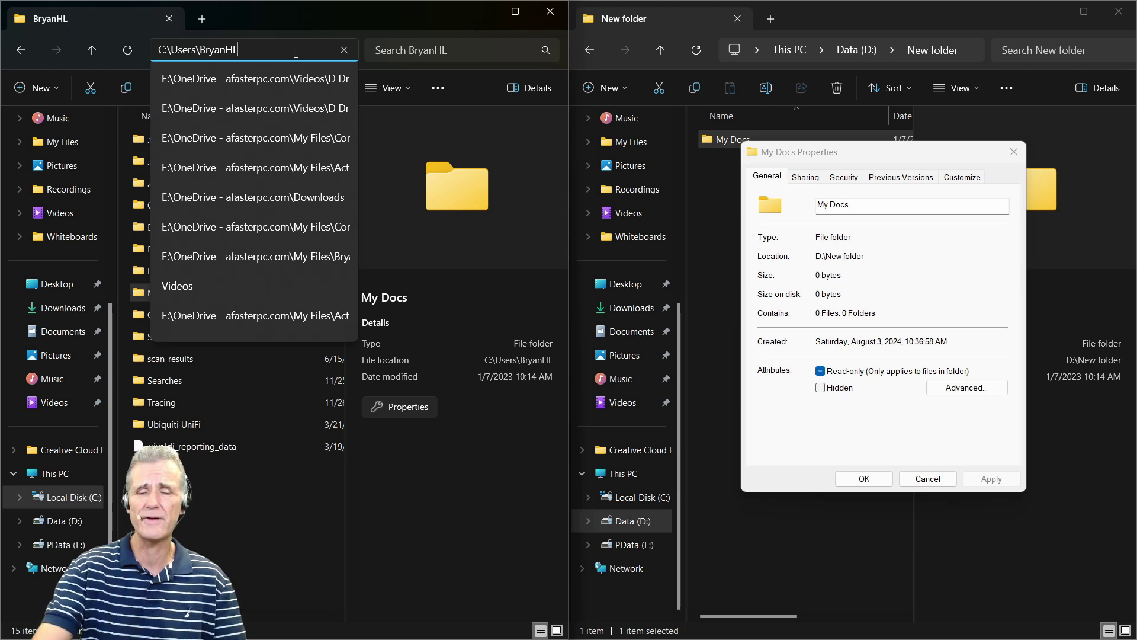
type("\\")
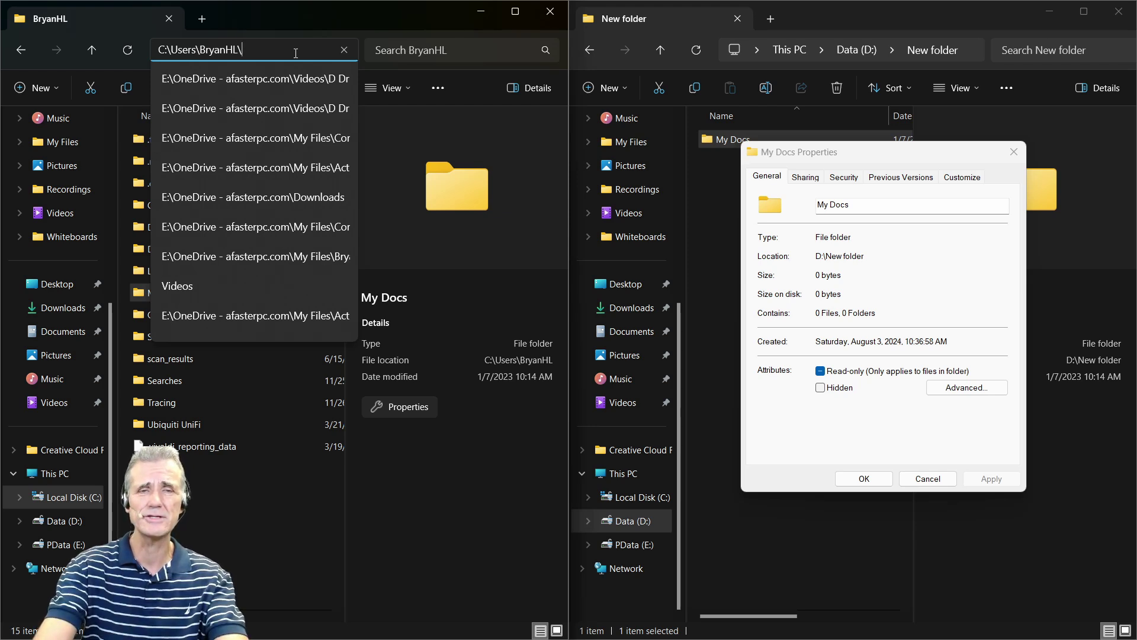
type("appdata")
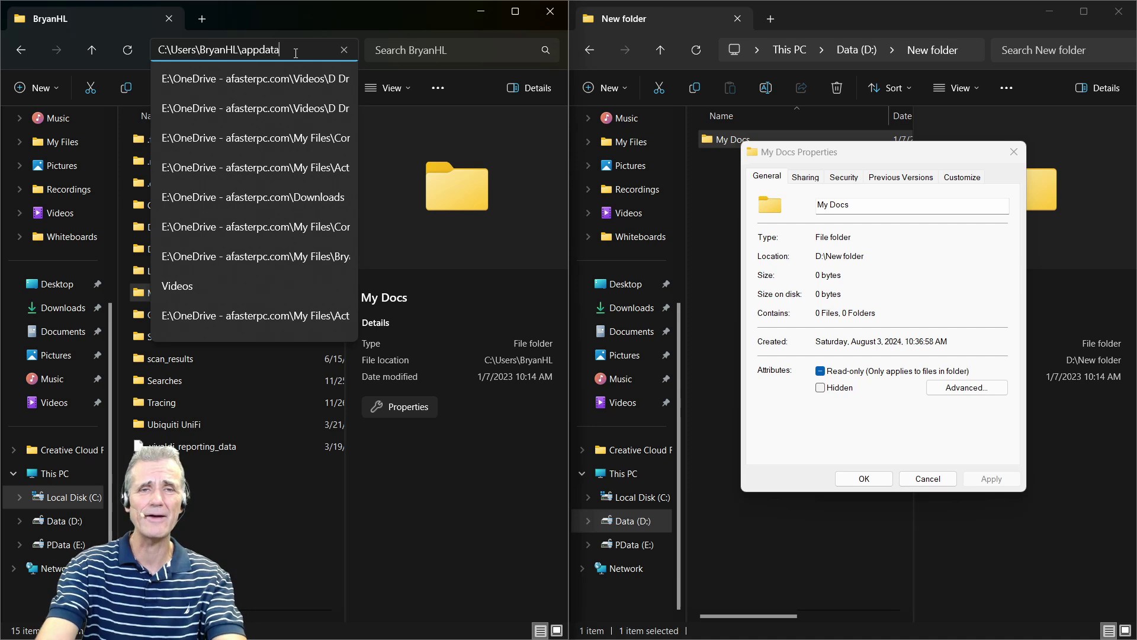
key("Return")
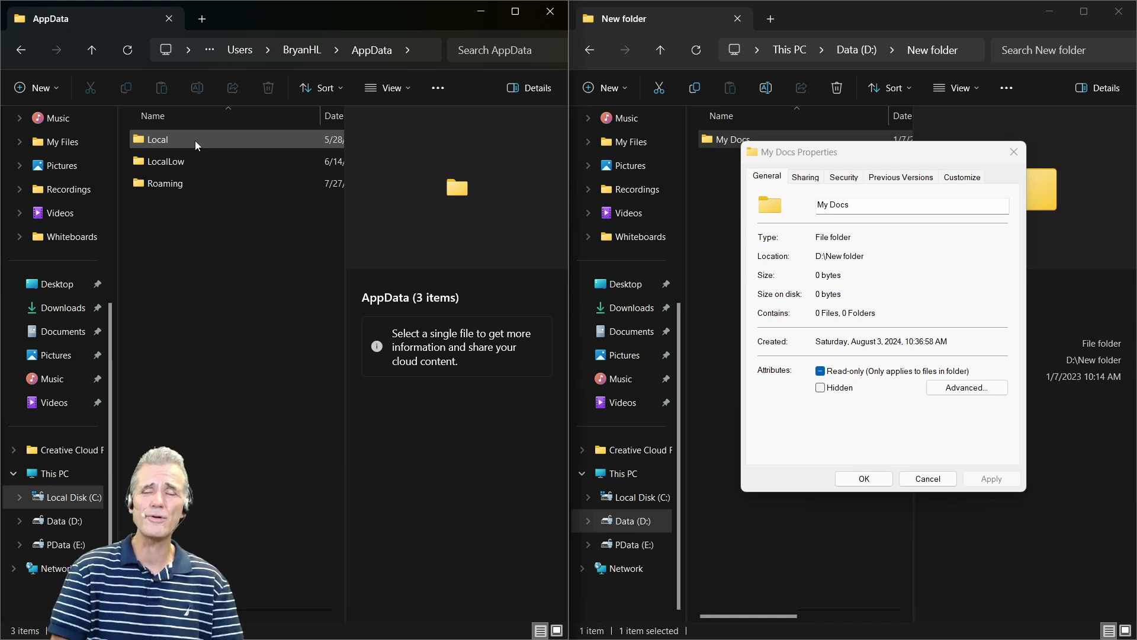
mouse_move(195, 140)
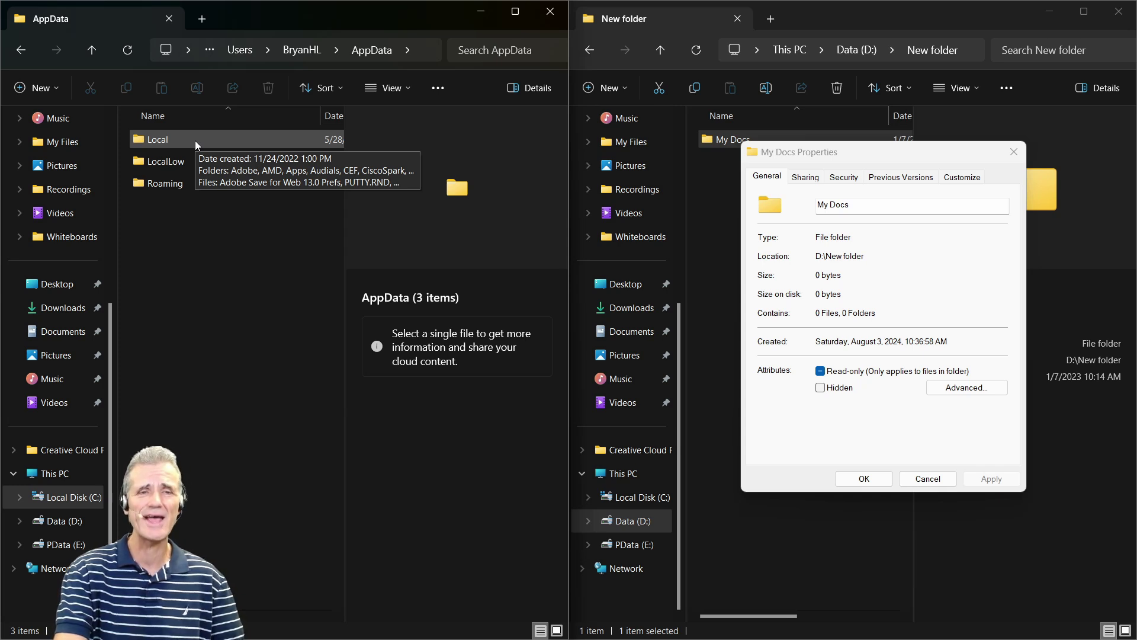
left_click(194, 141)
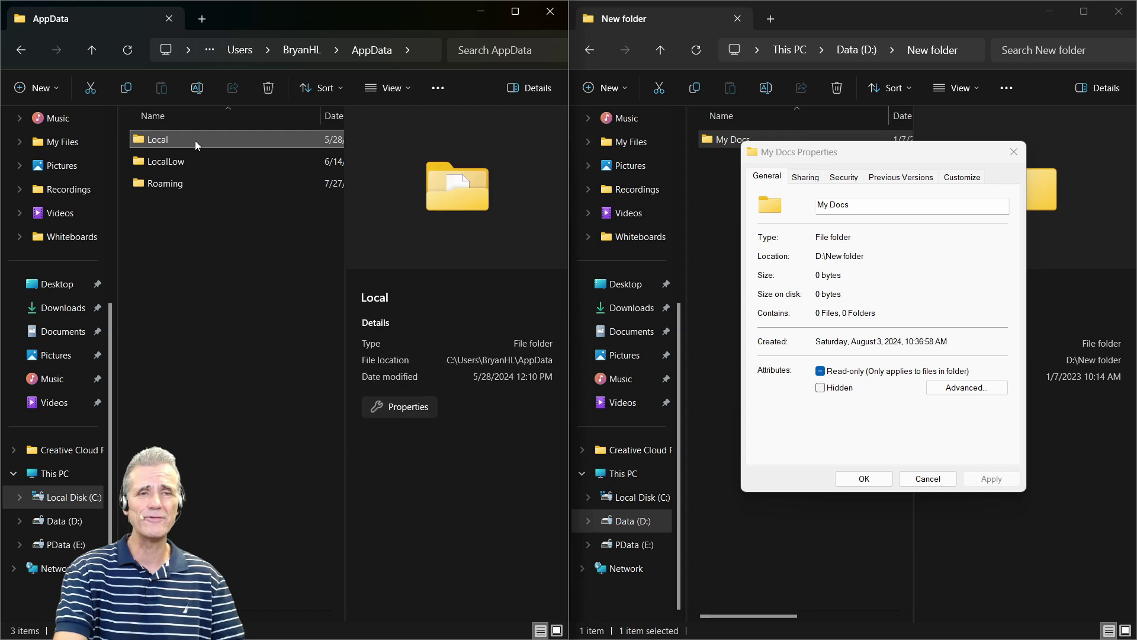
Open the Local folder and close the copied My Docs properties window
double_click(194, 140)
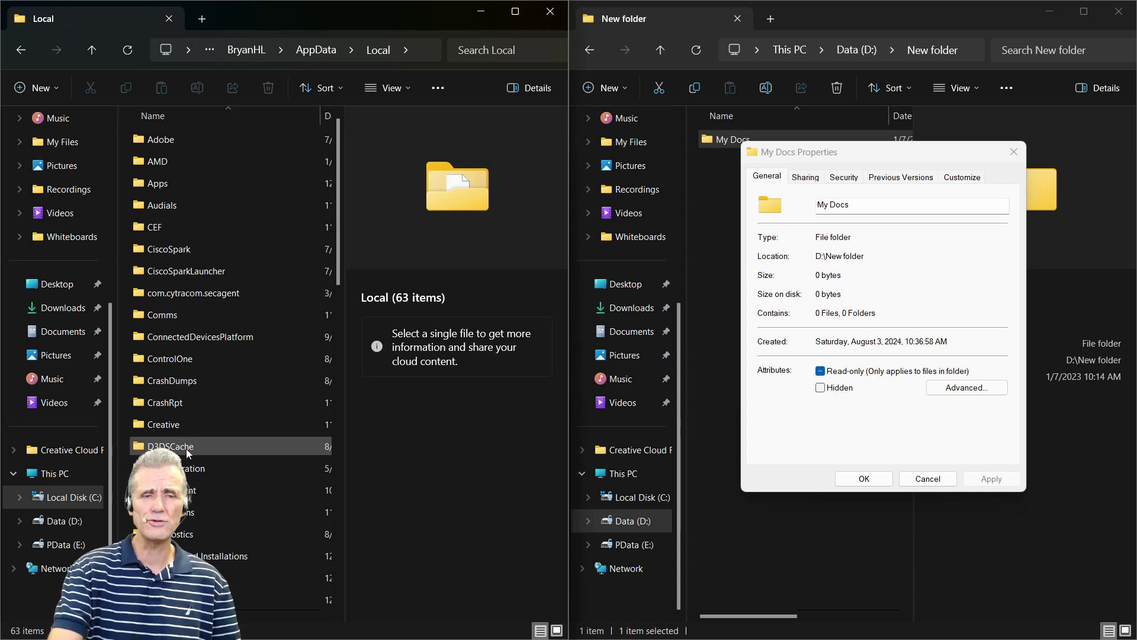
left_click(337, 524)
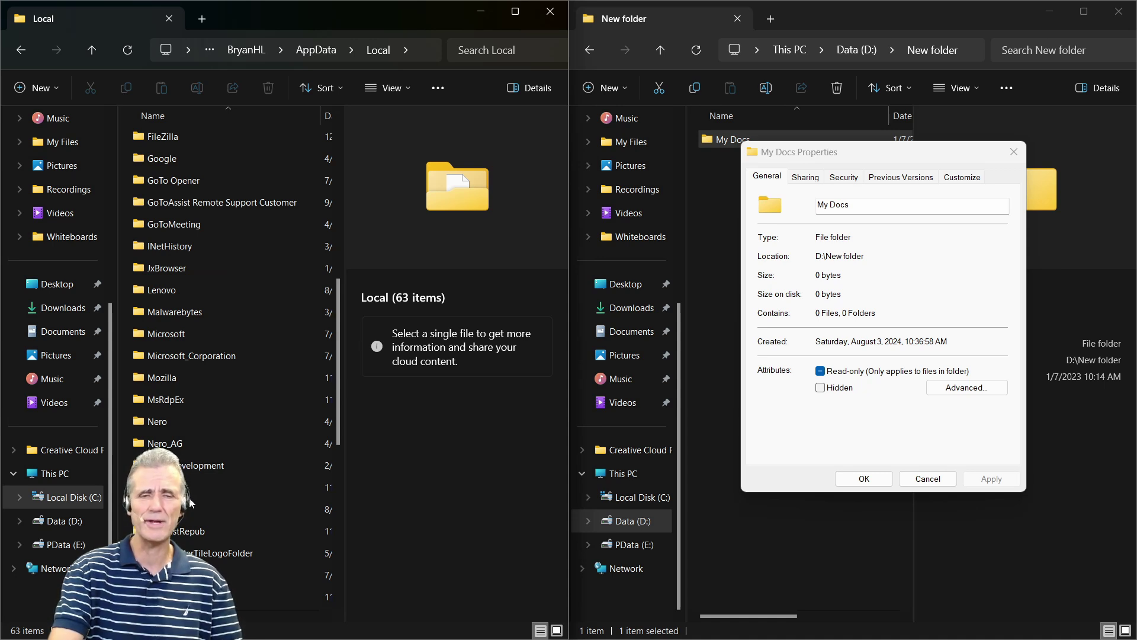
key("Escape")
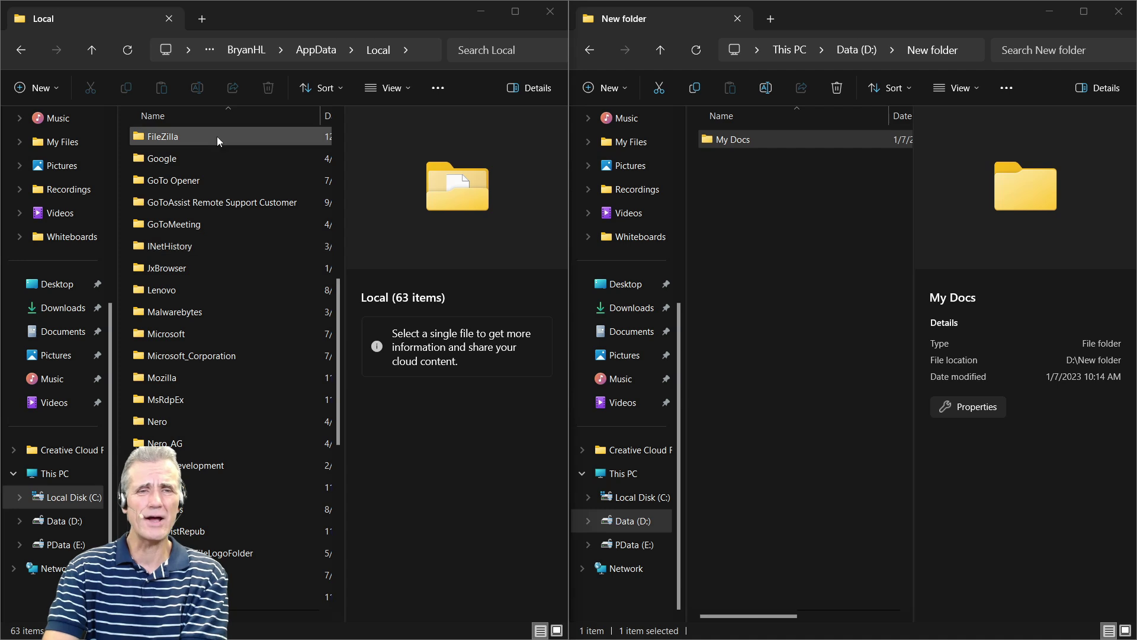
Browse into Google\Chrome, then return to AppData\Local via the breadcrumbs
double_click(186, 158)
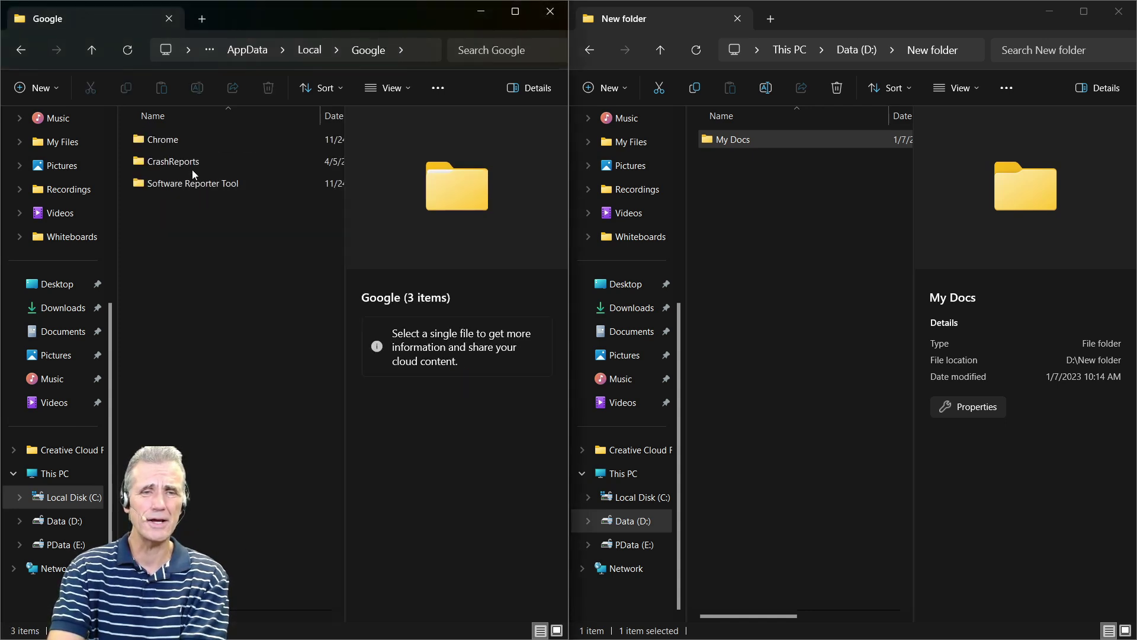
double_click(190, 139)
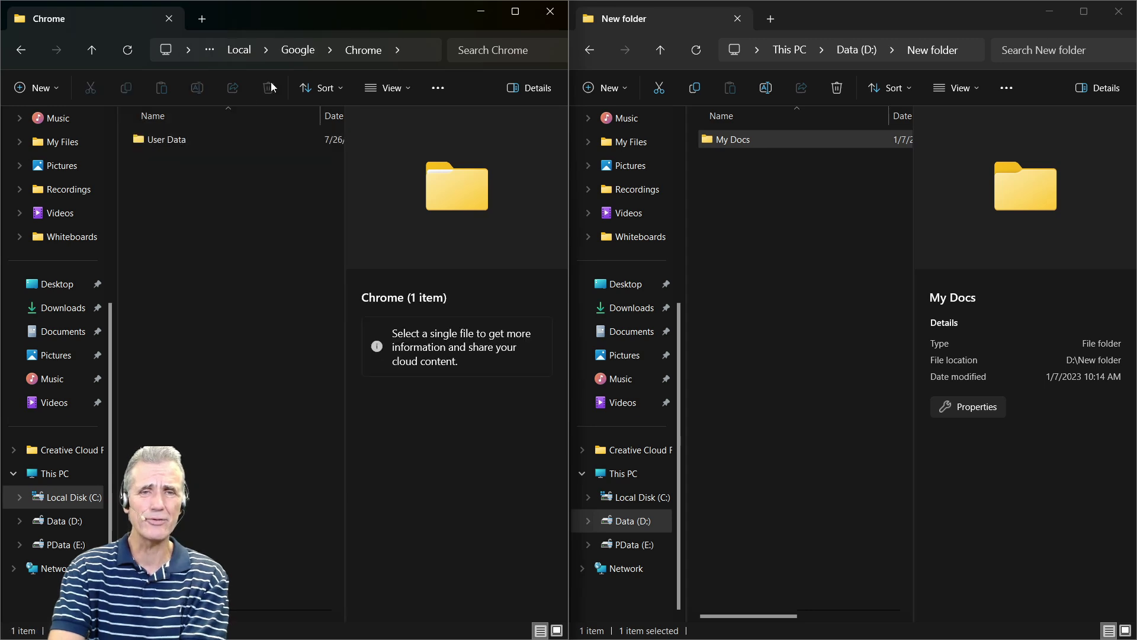
left_click(290, 52)
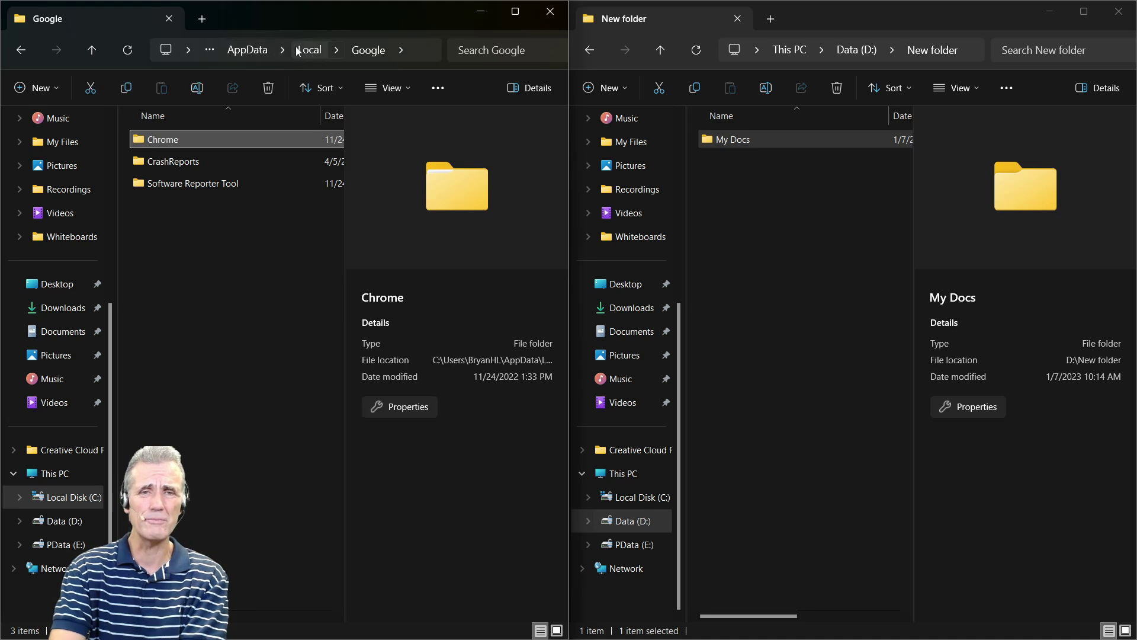
left_click(308, 51)
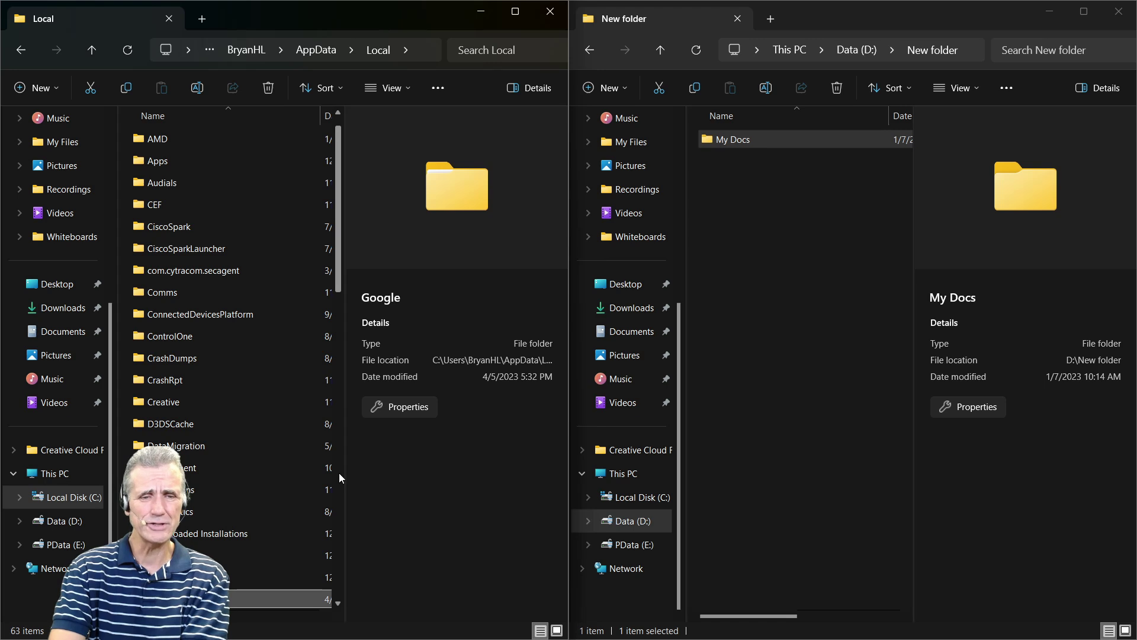
left_click(340, 483)
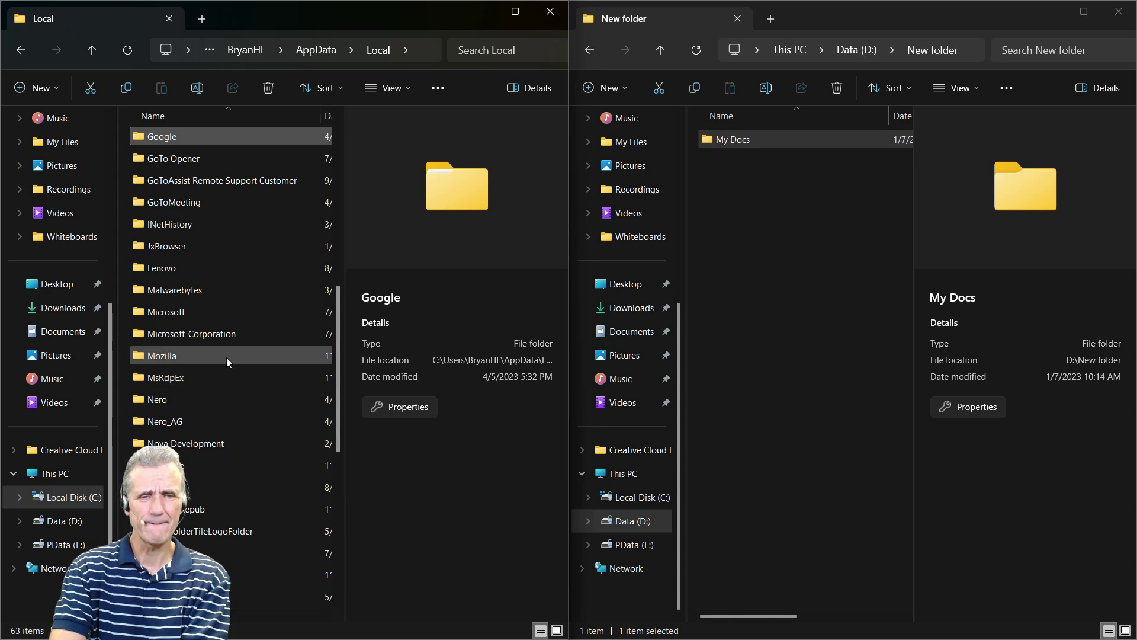
mouse_move(228, 360)
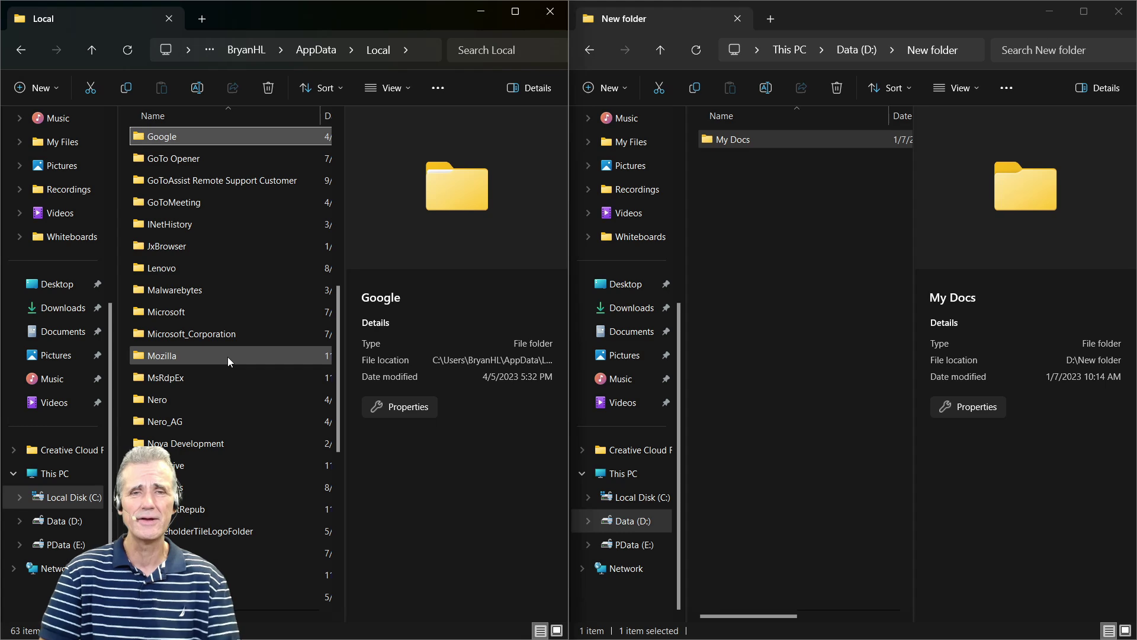
Bring the OBS Studio window to the front with Alt+Tab
key("alt+Tab")
key("Tab")
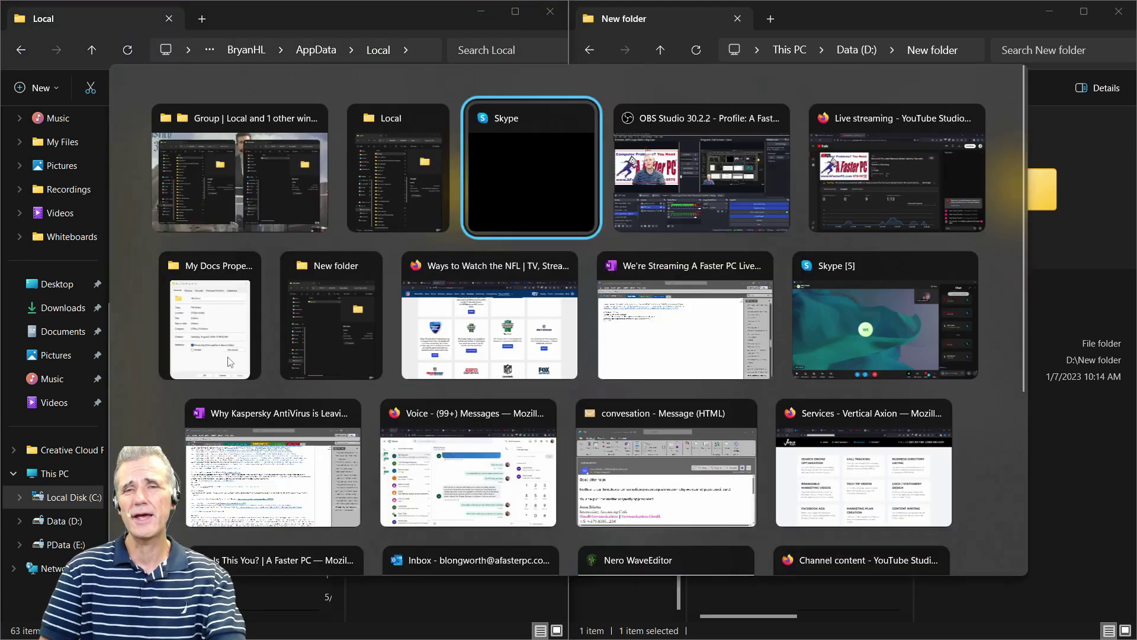
key("Tab")
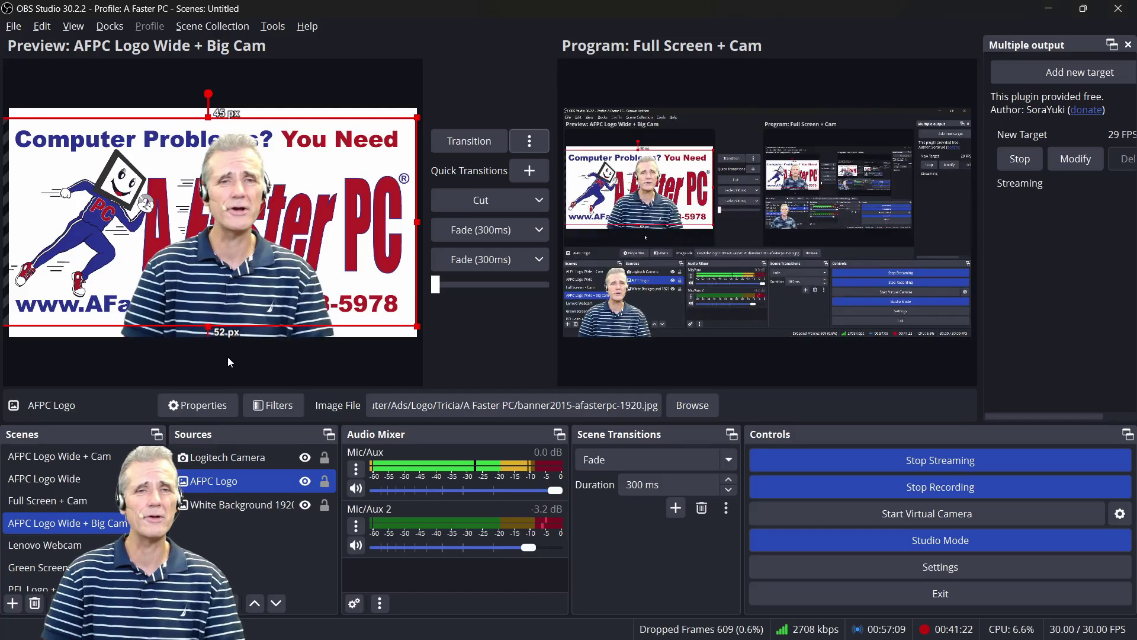